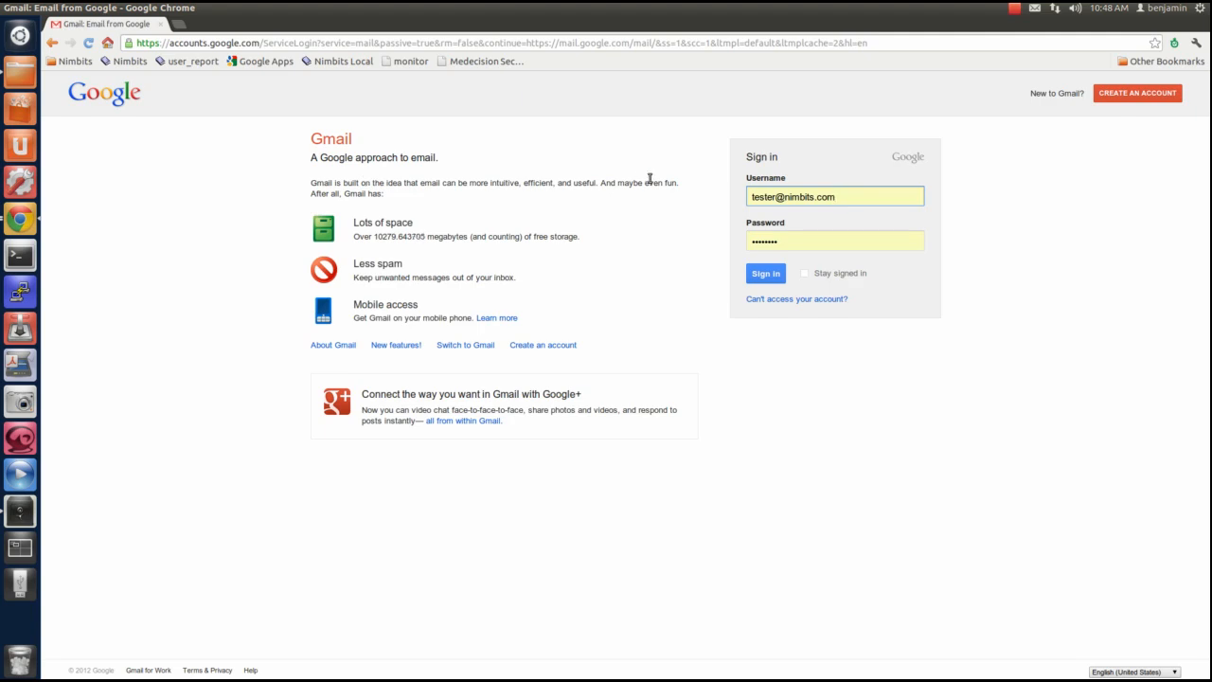
Sign in to Gmail with the test account's credentials already filled in
{"action": "left_click", "coordinate": [808, 243]}
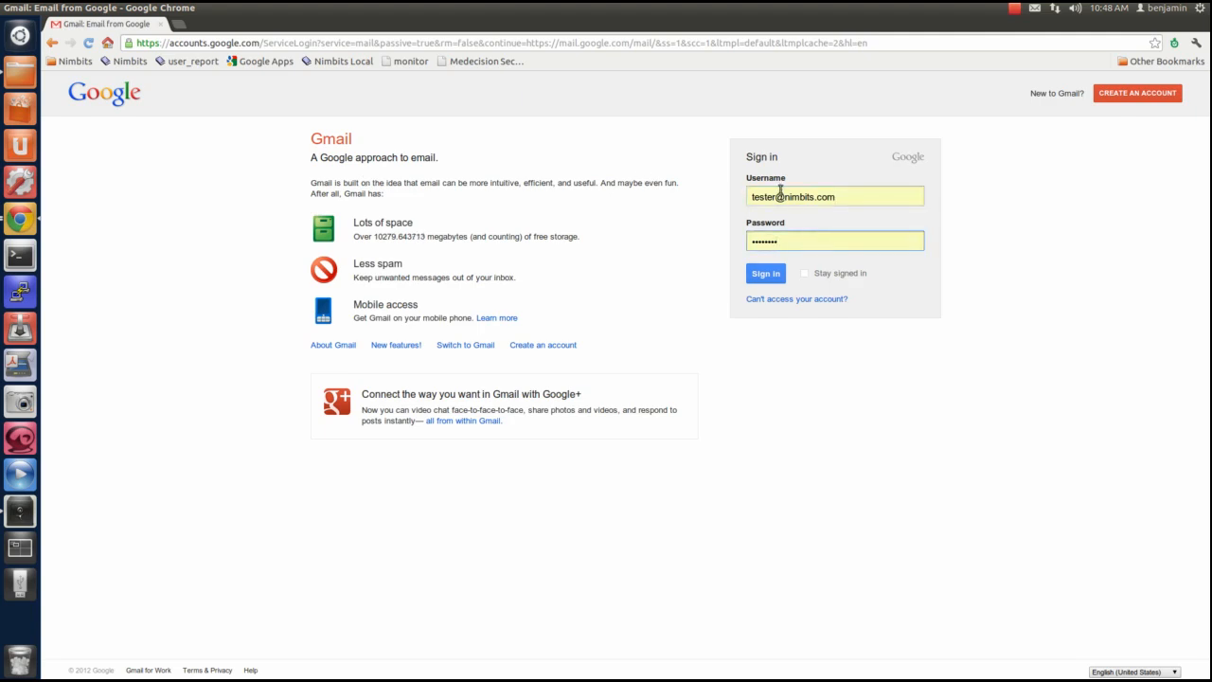
{"action": "left_click_drag", "start_coordinate": [784, 197], "coordinate": [832, 216]}
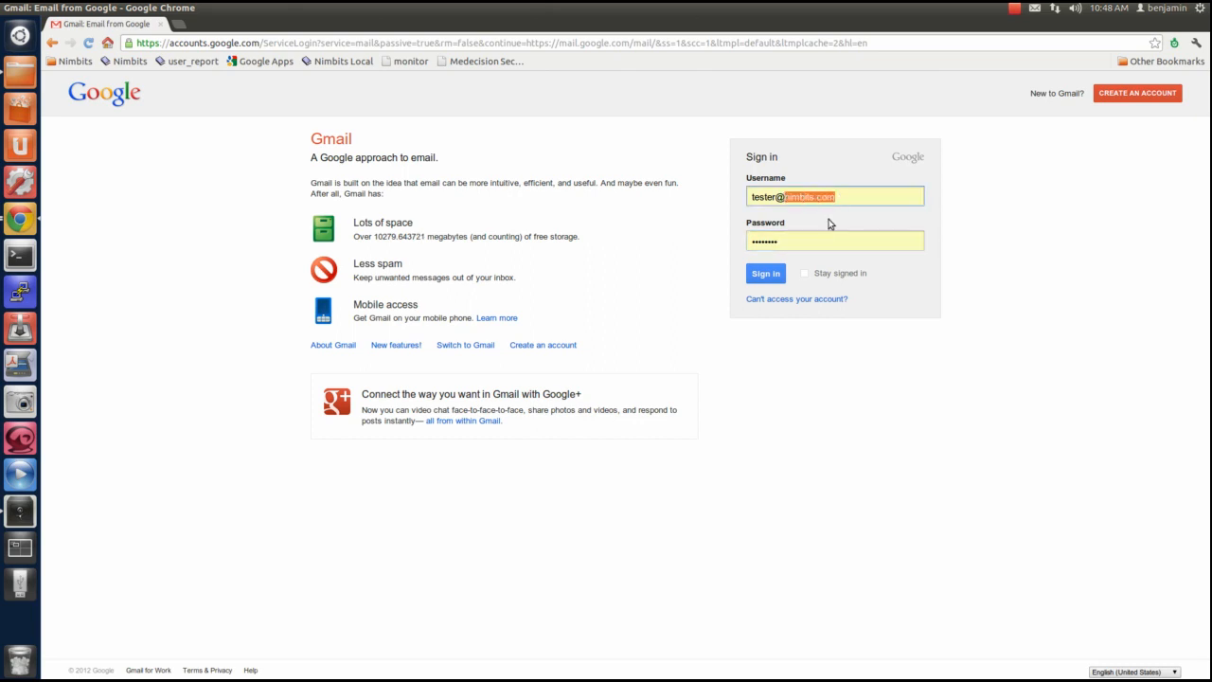
{"action": "left_click", "coordinate": [811, 246]}
{"action": "left_click", "coordinate": [770, 277]}
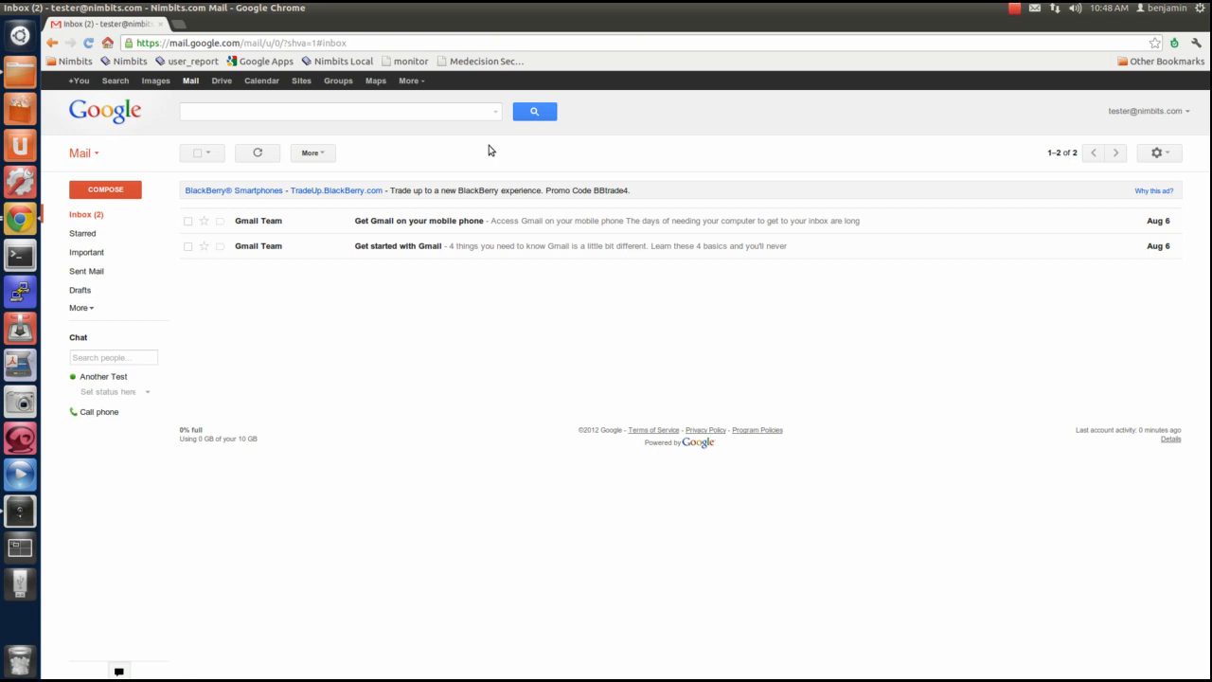
Launch Nimbits from Google's additional services and expand the account's object tree
{"action": "left_click", "coordinate": [406, 83]}
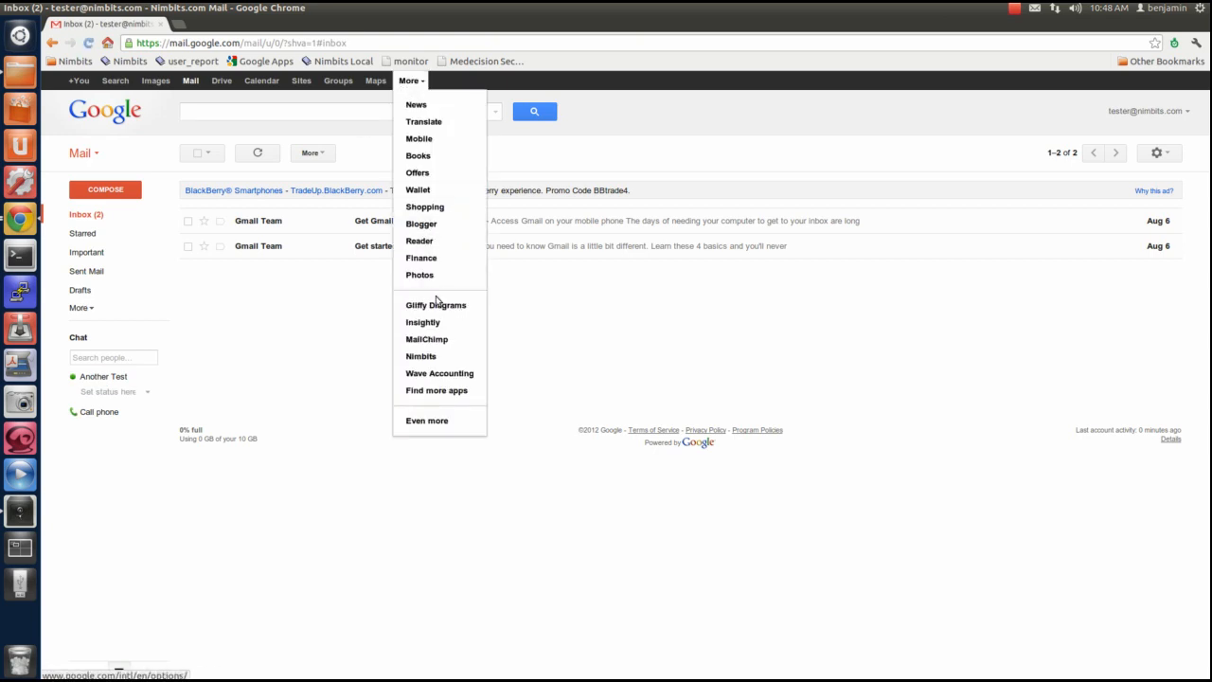
{"action": "left_click", "coordinate": [423, 357]}
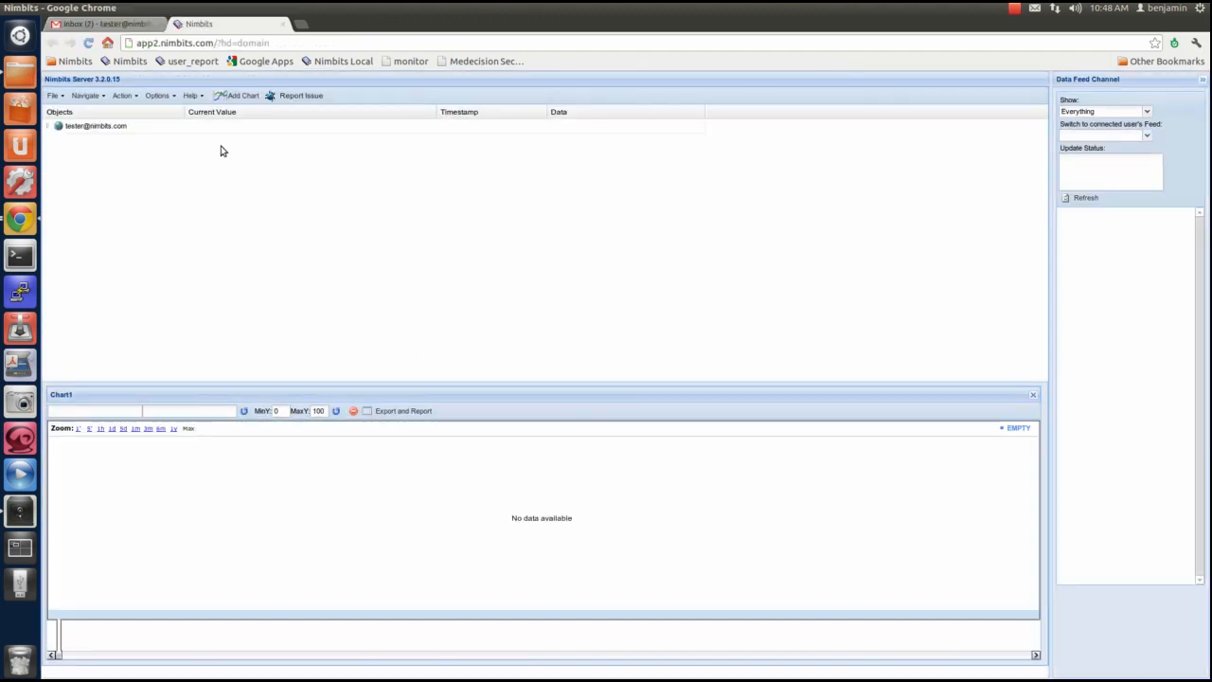
{"action": "left_click", "coordinate": [48, 129]}
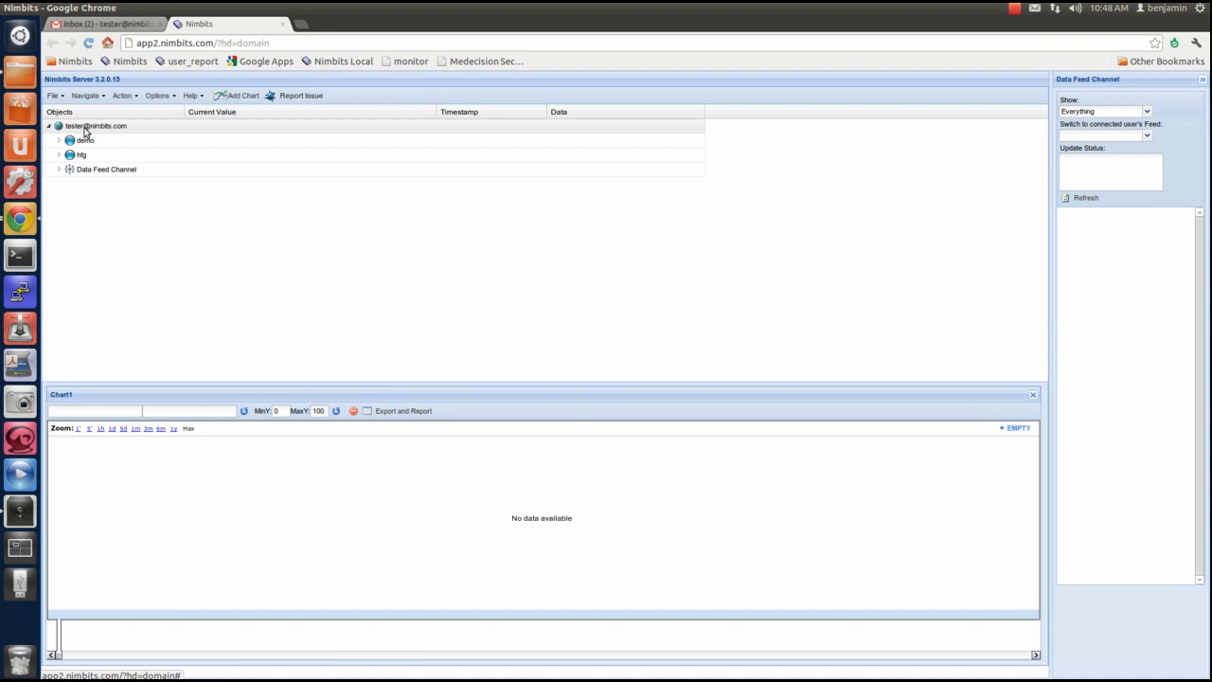
Create a new data point named "app demo" under the account
{"action": "left_click", "coordinate": [109, 130]}
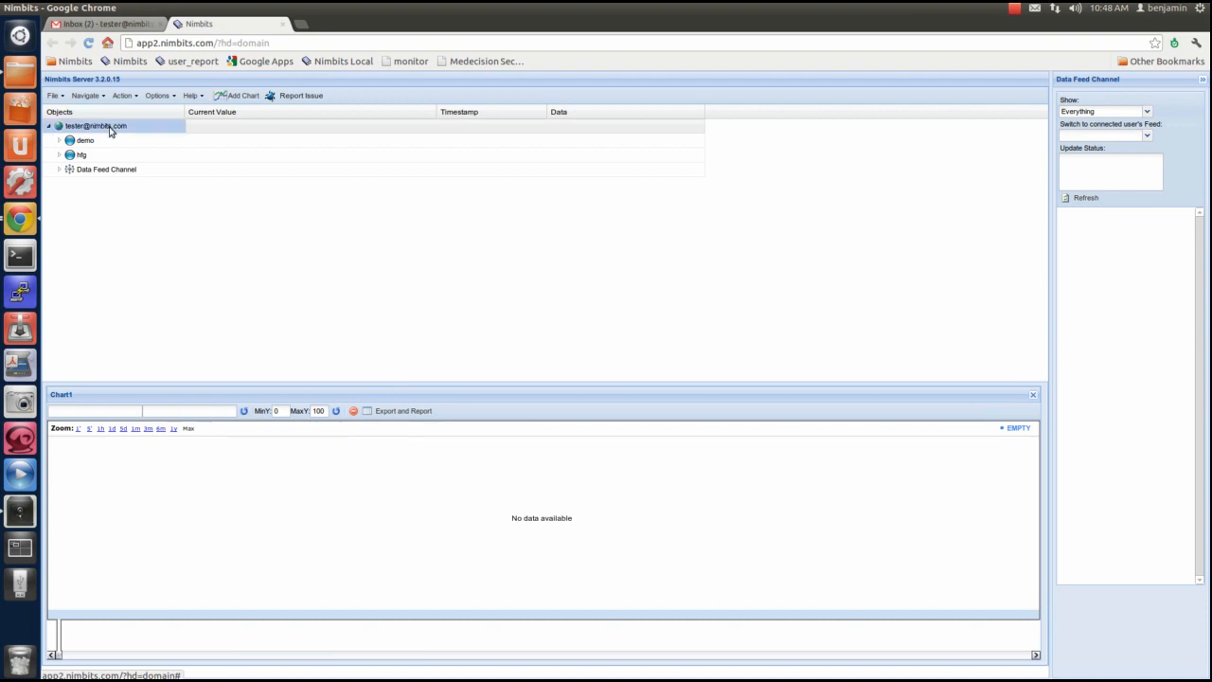
{"action": "right_click", "coordinate": [109, 130]}
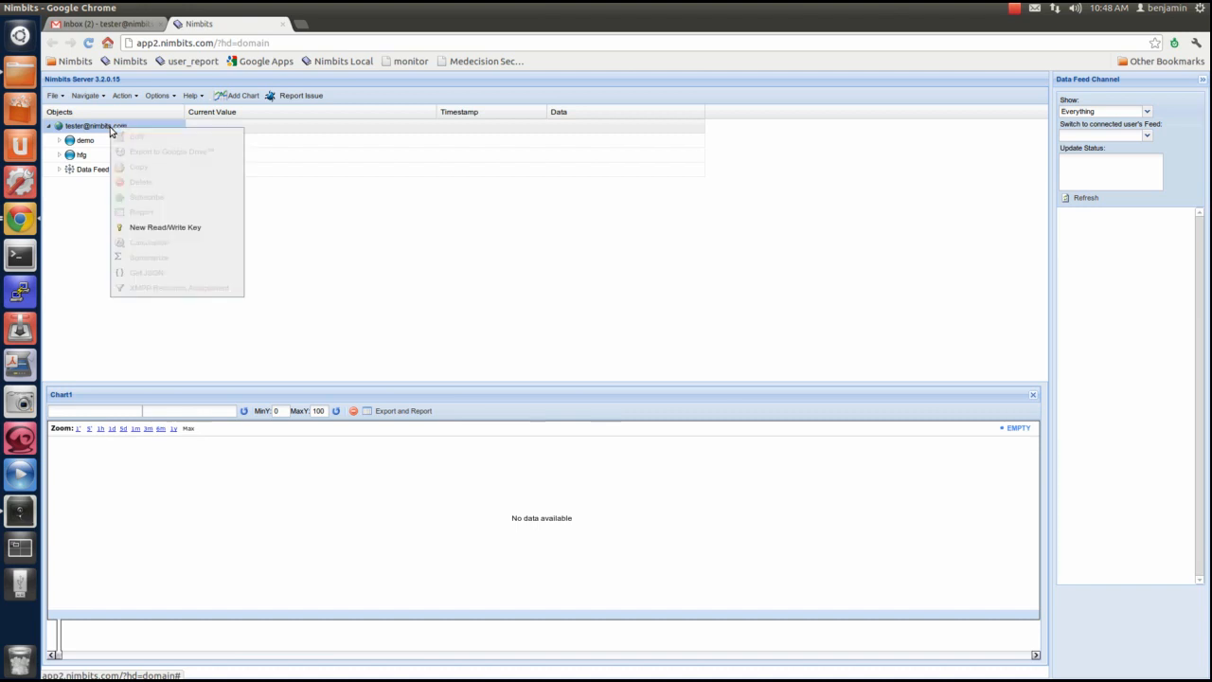
{"action": "left_click", "coordinate": [59, 95]}
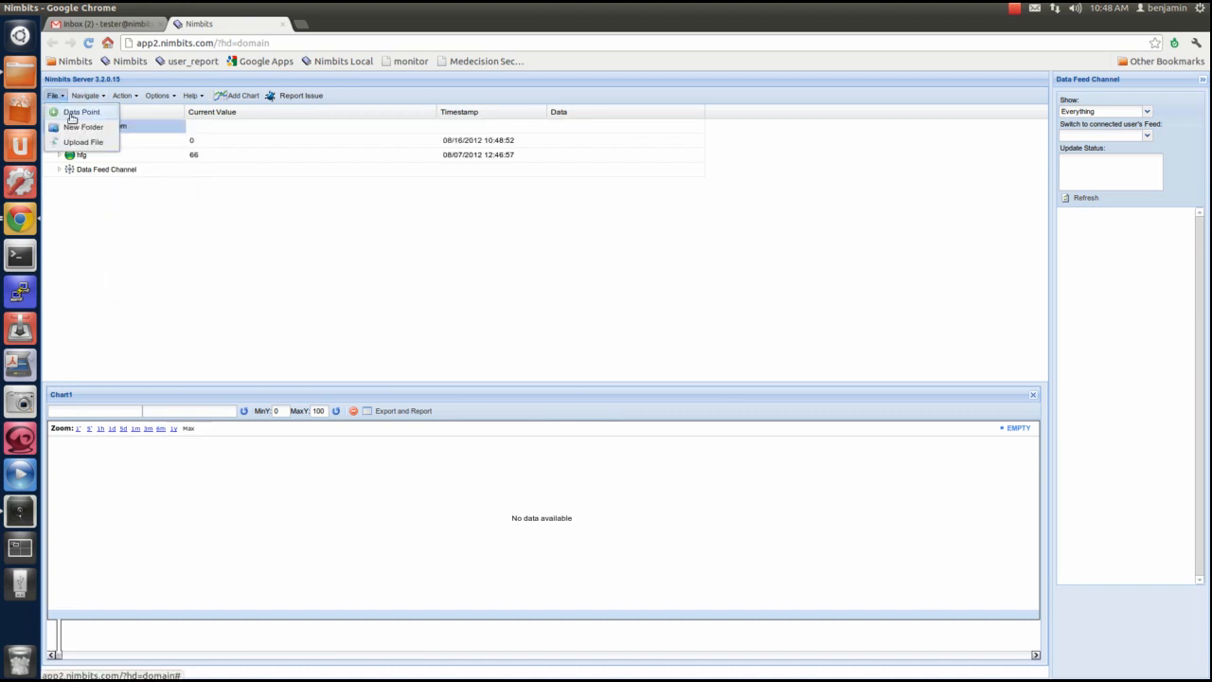
{"action": "left_click", "coordinate": [74, 112]}
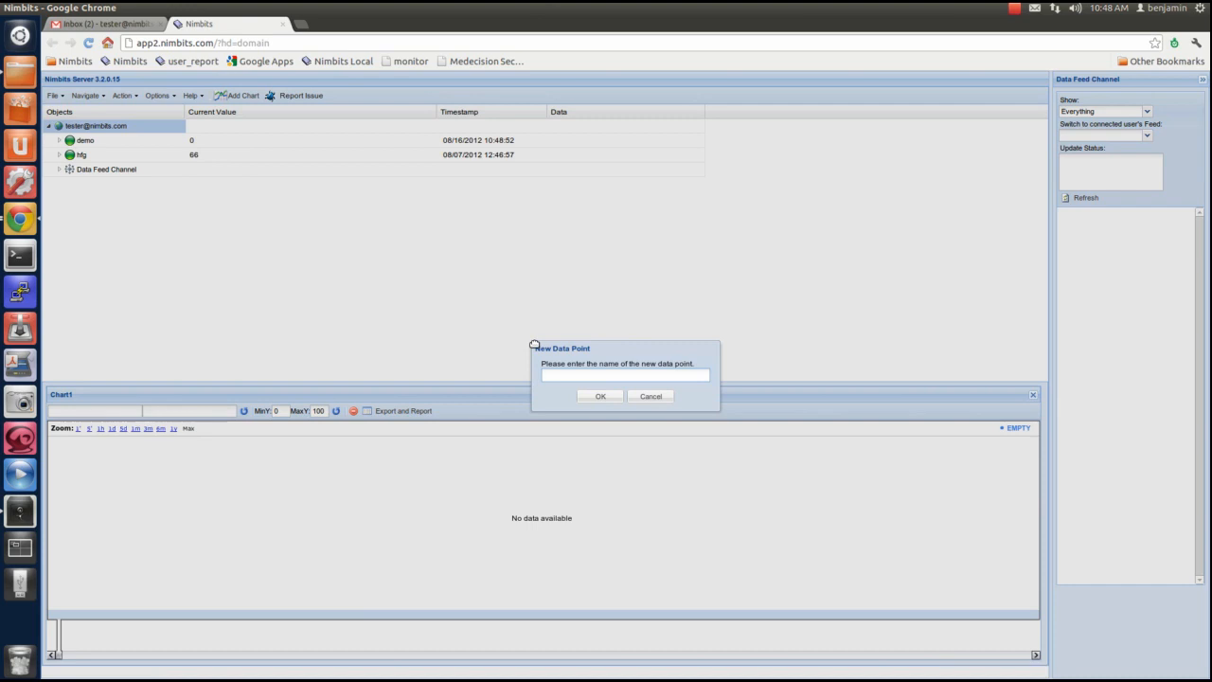
{"action": "type", "text": "app demo"}
{"action": "left_click", "coordinate": [611, 397]}
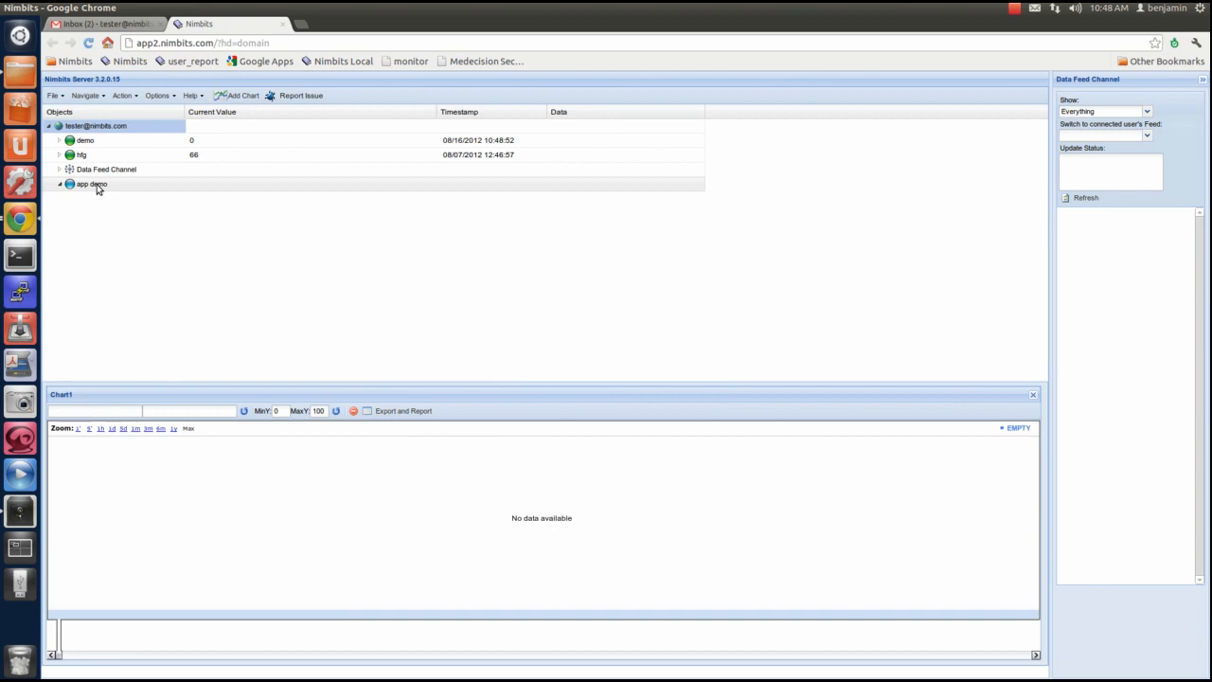
Enable Infer GPS Location in the app demo data point's properties, save the changes and close the properties
{"action": "left_click", "coordinate": [98, 187]}
{"action": "right_click", "coordinate": [98, 189]}
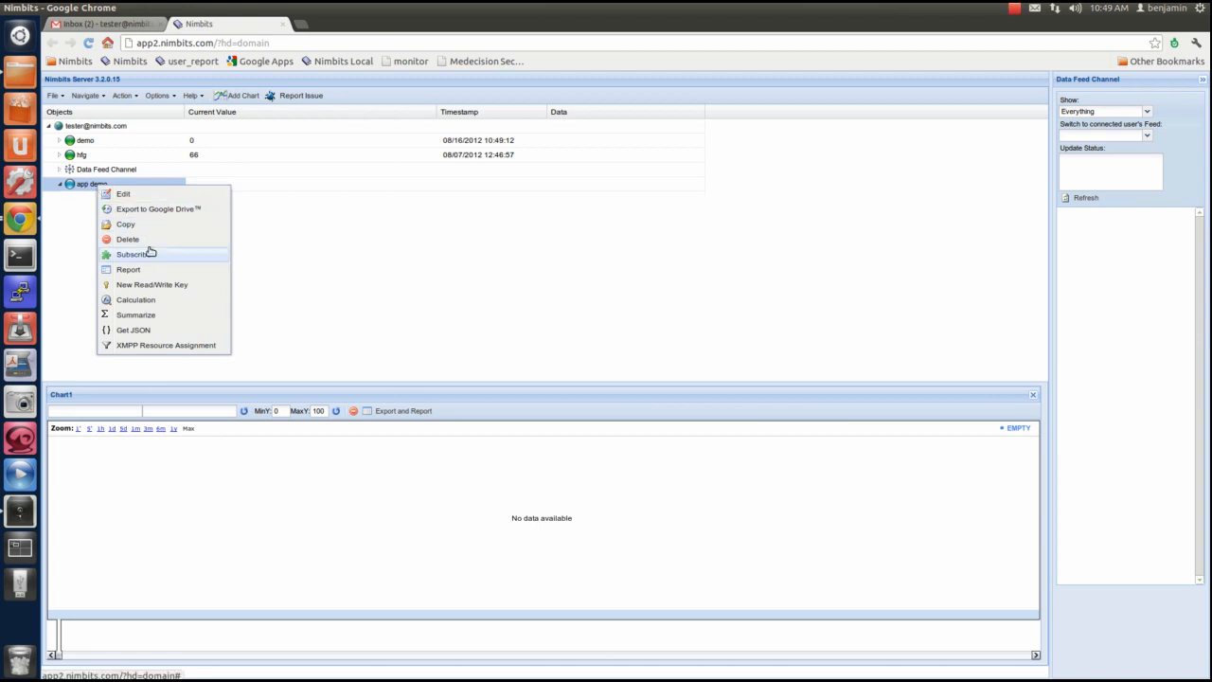
{"action": "left_click", "coordinate": [143, 195]}
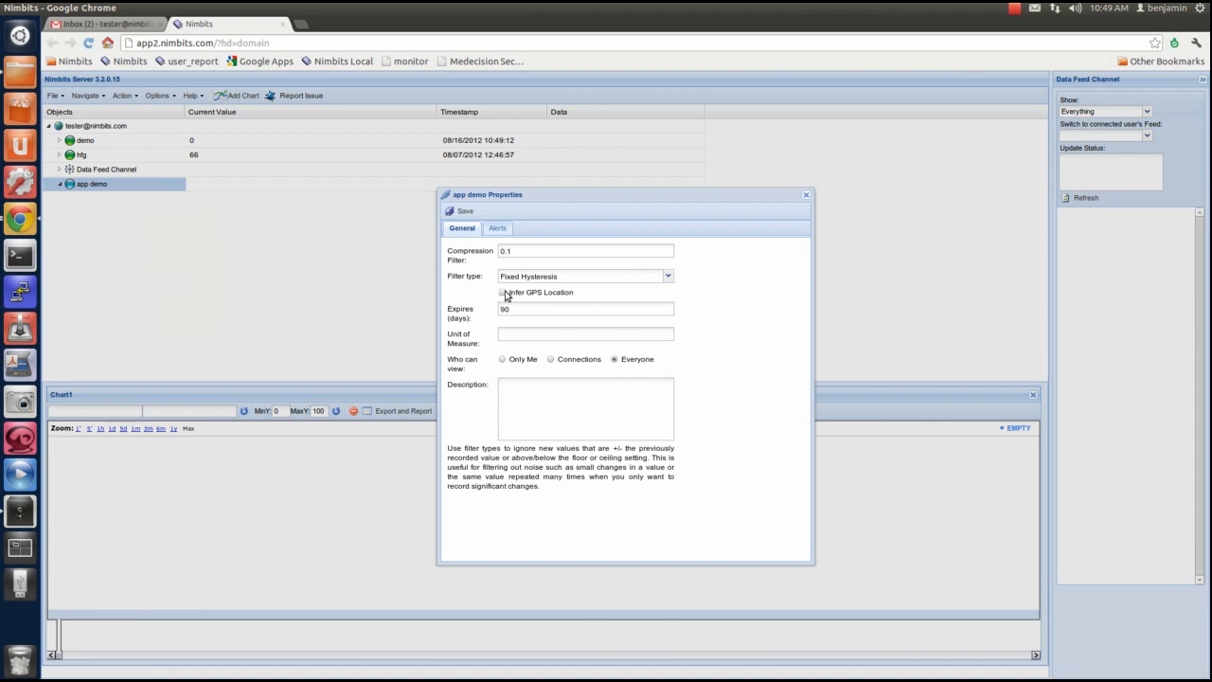
{"action": "left_click", "coordinate": [506, 253]}
{"action": "left_click", "coordinate": [667, 276]}
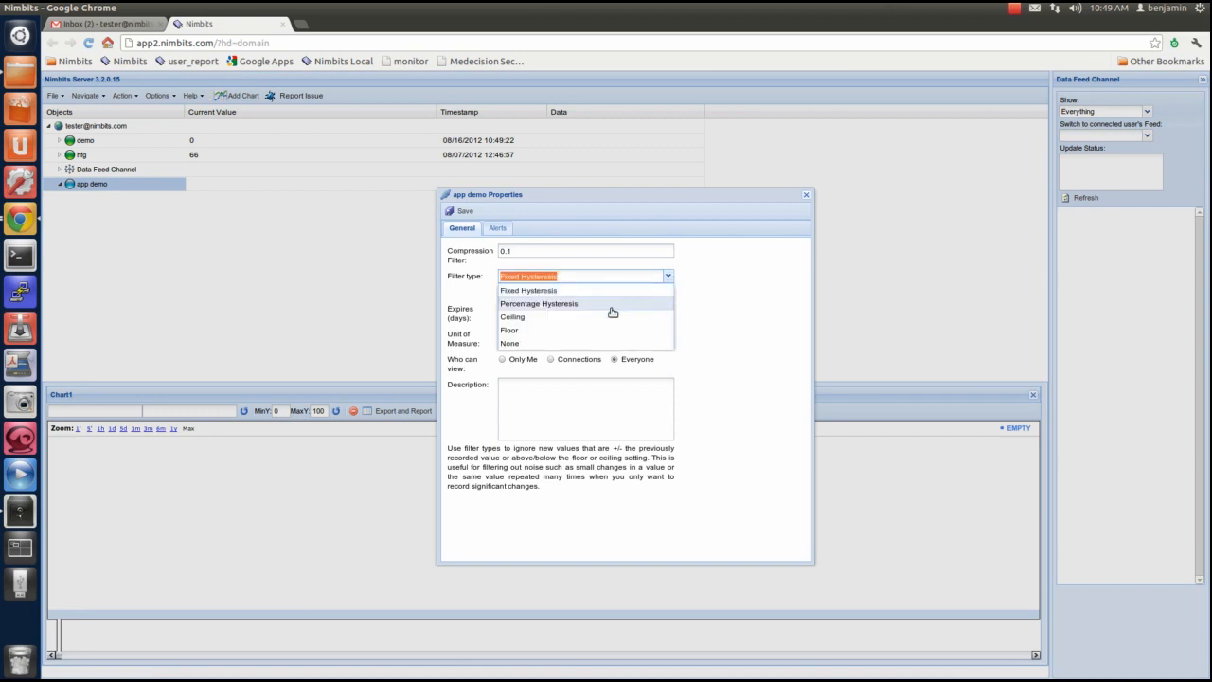
{"action": "left_click", "coordinate": [590, 275]}
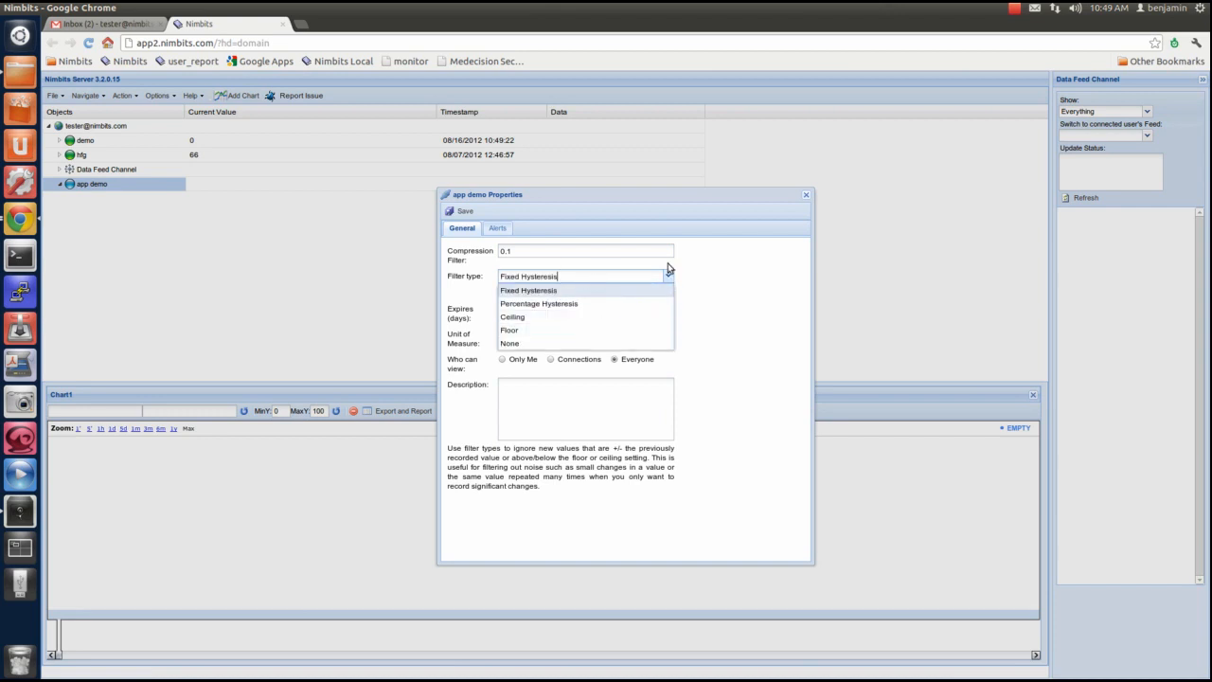
{"action": "left_click", "coordinate": [755, 269]}
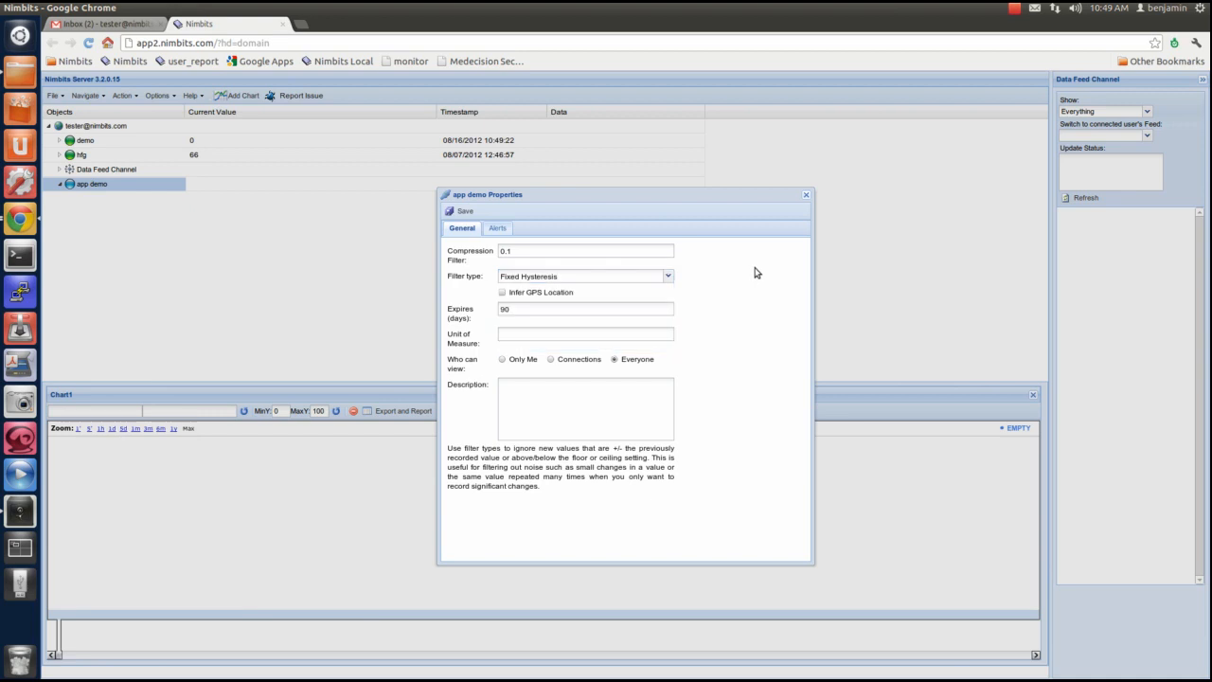
{"action": "left_click", "coordinate": [501, 293]}
{"action": "left_click", "coordinate": [525, 335]}
{"action": "left_click", "coordinate": [546, 310]}
{"action": "left_click", "coordinate": [466, 214]}
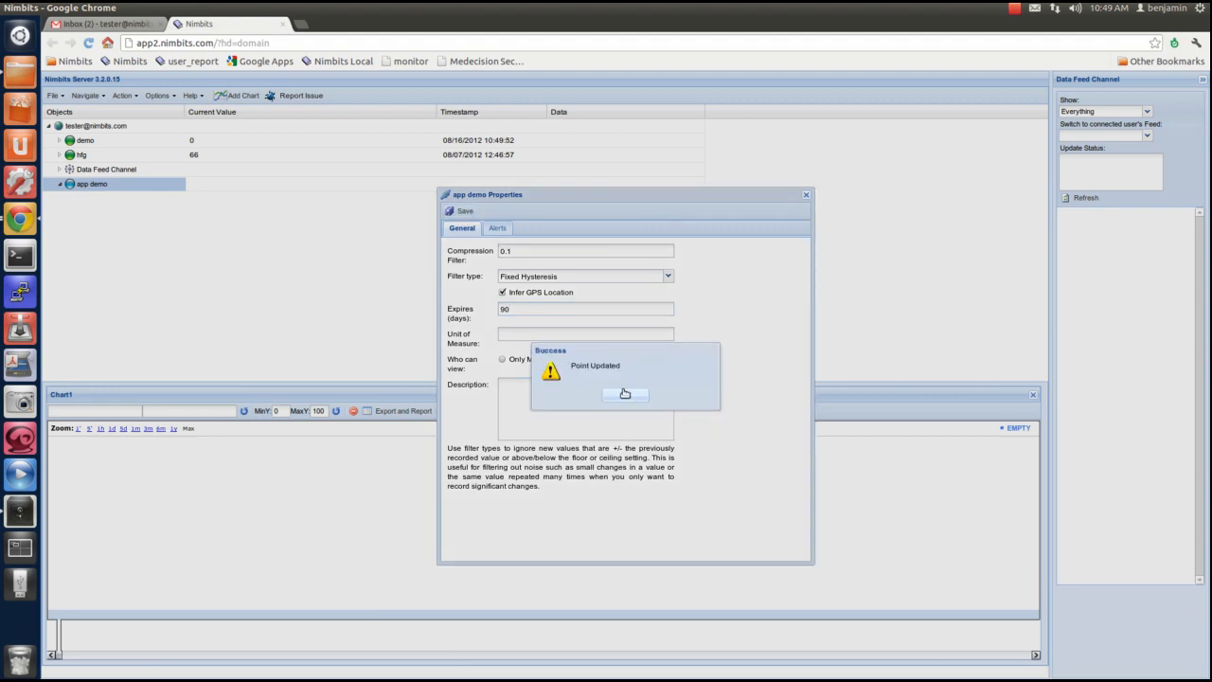
{"action": "left_click", "coordinate": [623, 396]}
{"action": "left_click", "coordinate": [806, 198]}
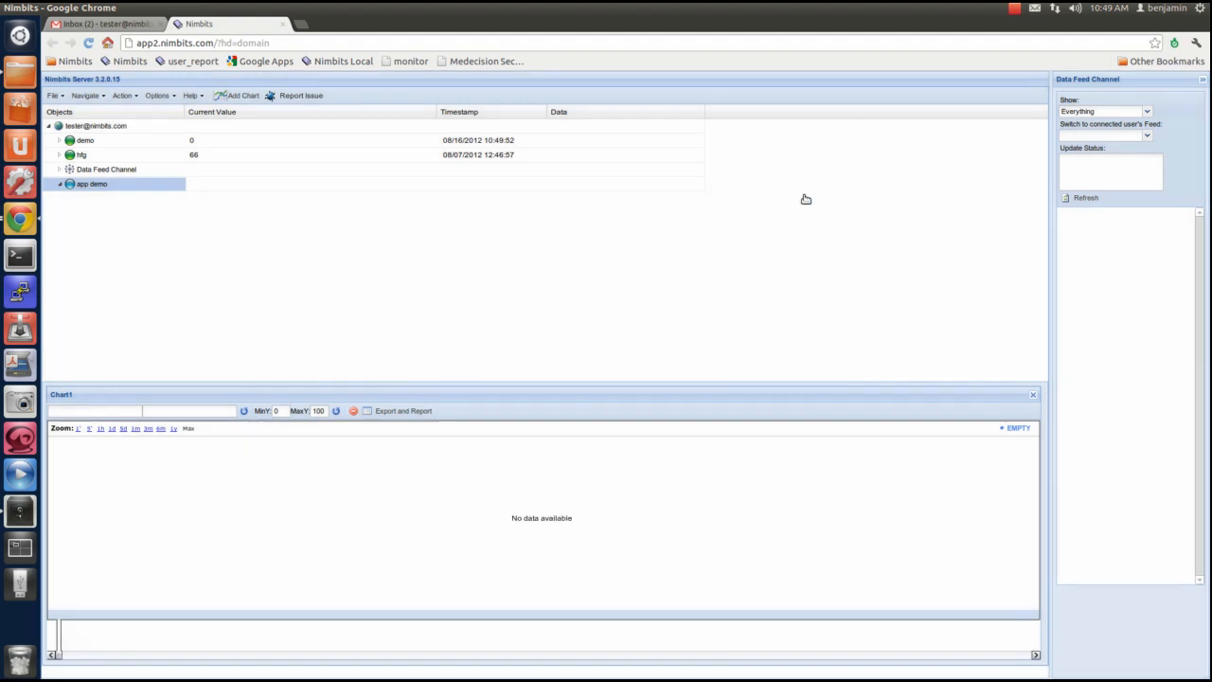
Create a read/write key for the app demo point, entering the access key and granting the Read/Write To Single Point permission
{"action": "right_click", "coordinate": [99, 187]}
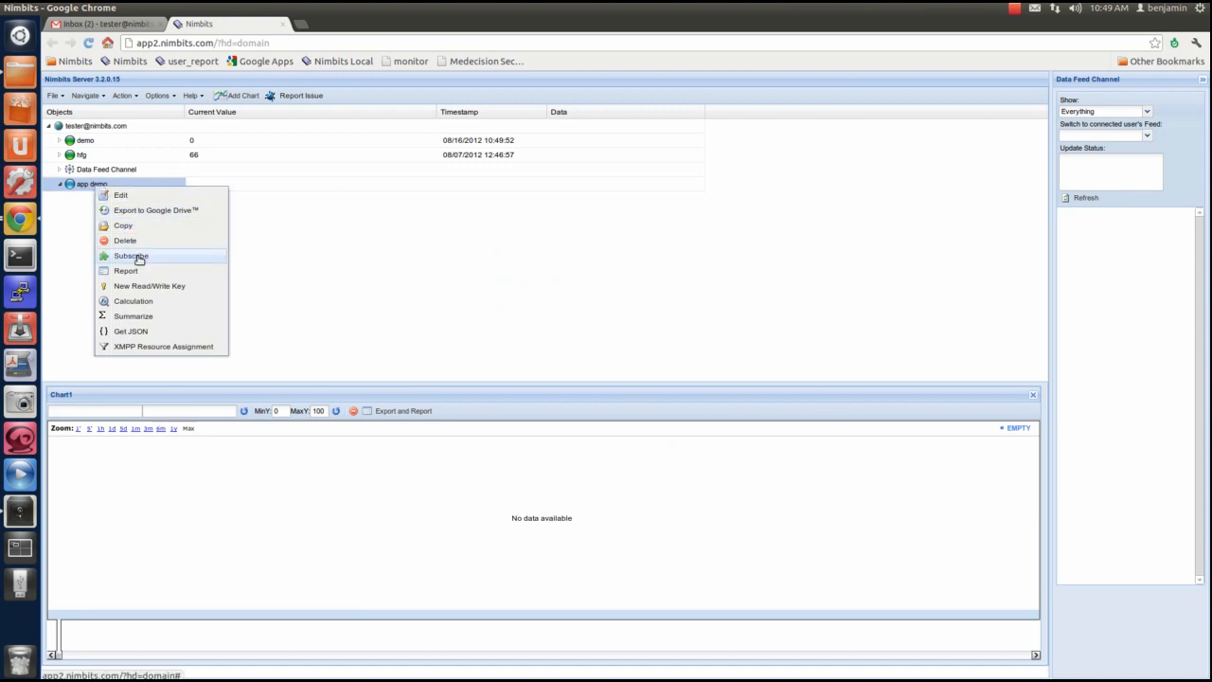
{"action": "left_click", "coordinate": [139, 286]}
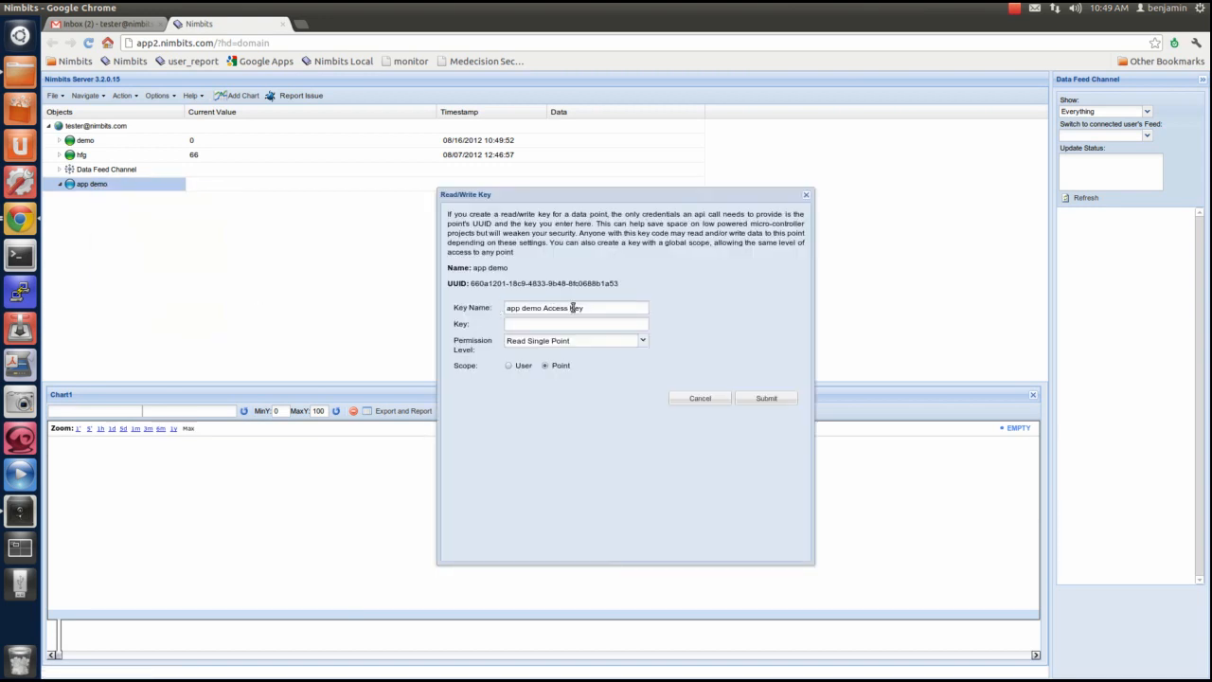
{"action": "left_click", "coordinate": [572, 328]}
{"action": "type", "text": "key"}
{"action": "left_click", "coordinate": [643, 340]}
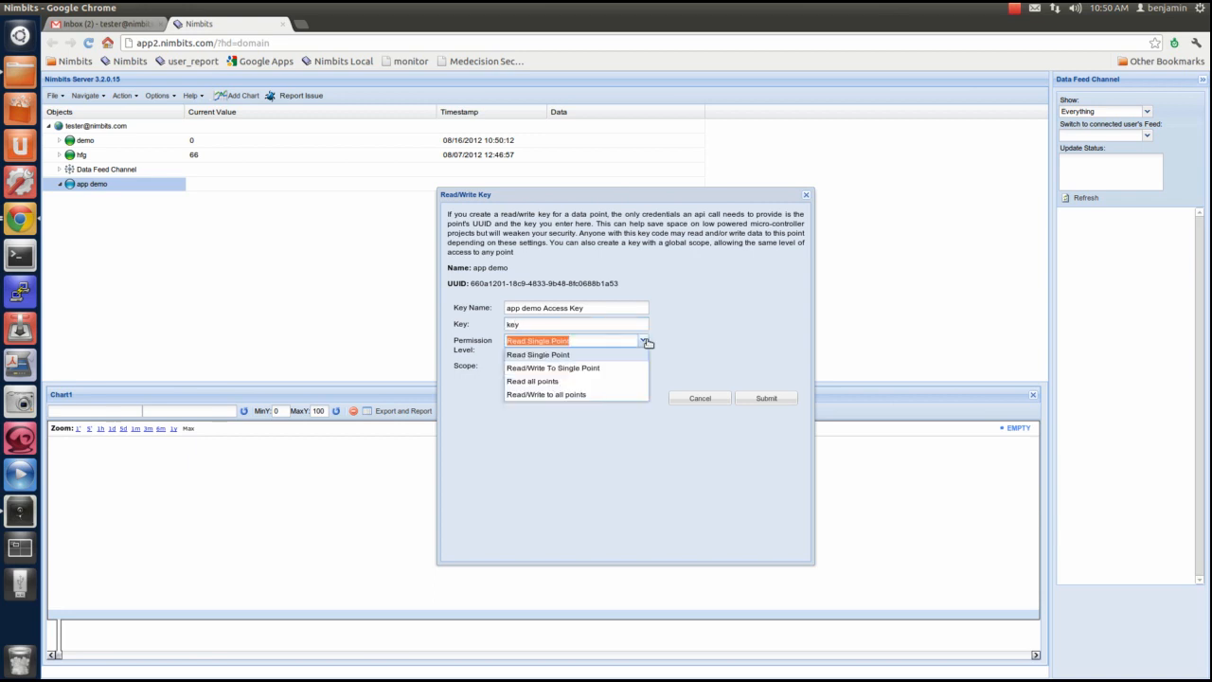
{"action": "left_click", "coordinate": [607, 372]}
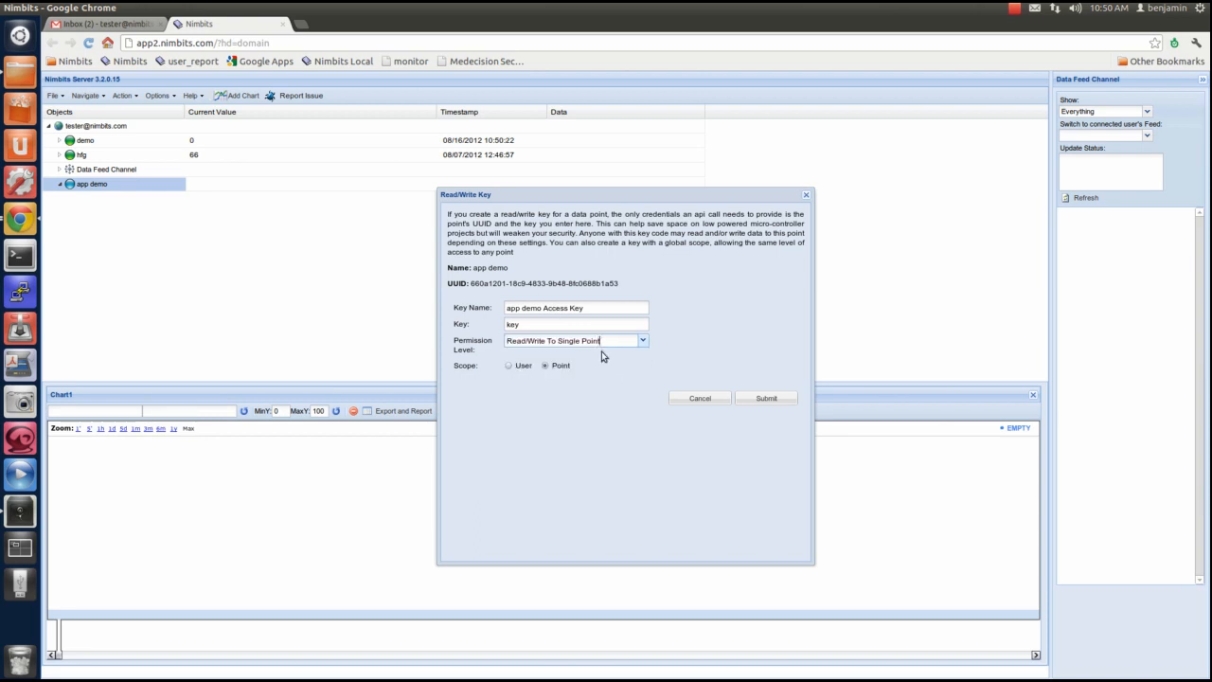
{"action": "left_click", "coordinate": [791, 400]}
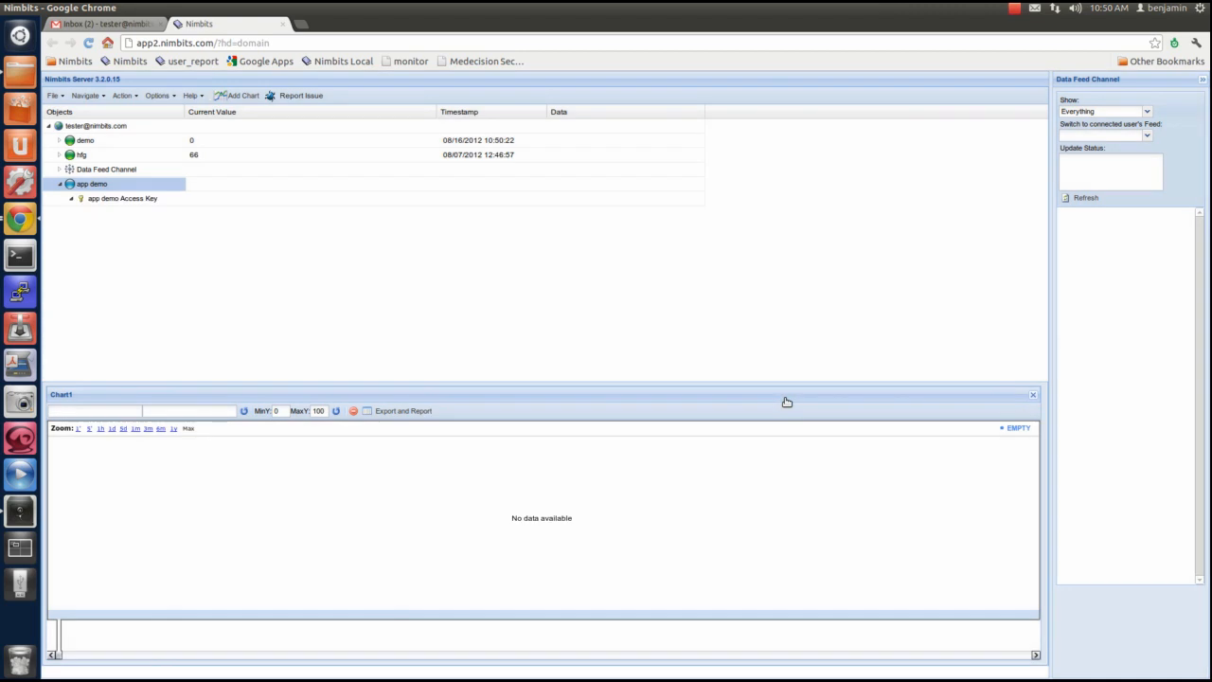
{"action": "left_click", "coordinate": [1014, 9]}
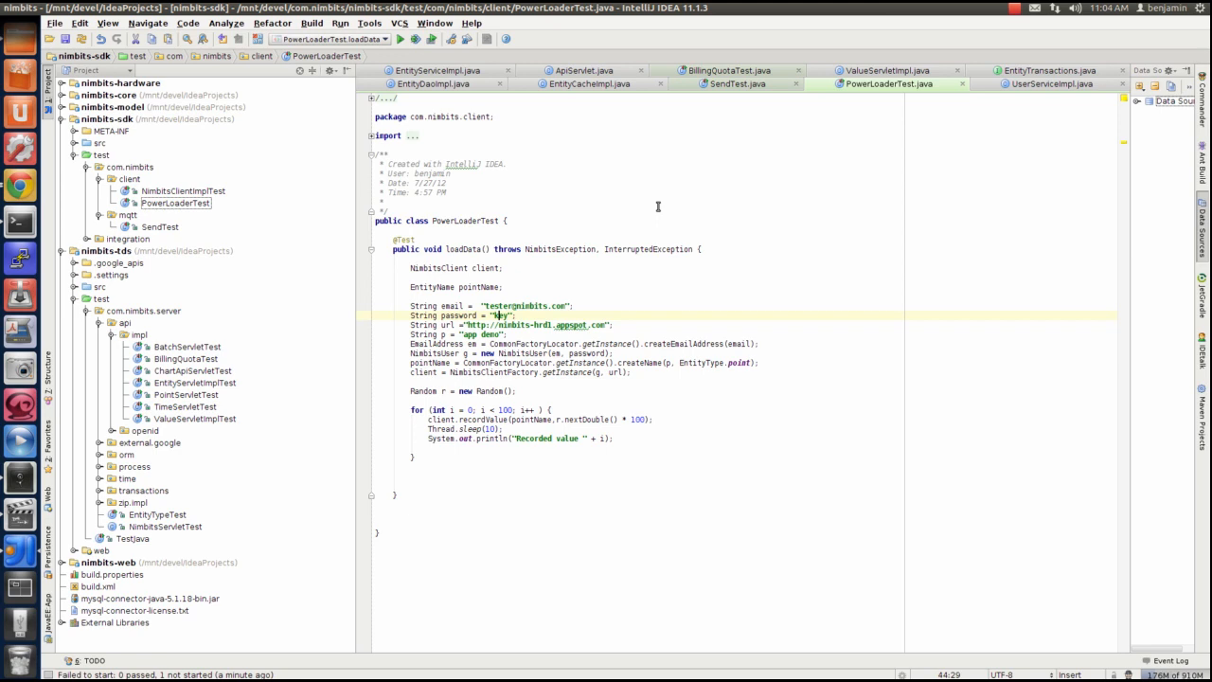
Set the for loop limit in PowerLoaderTest's loadData method to 10 and check the connection strings above it
{"action": "left_click", "coordinate": [508, 409]}
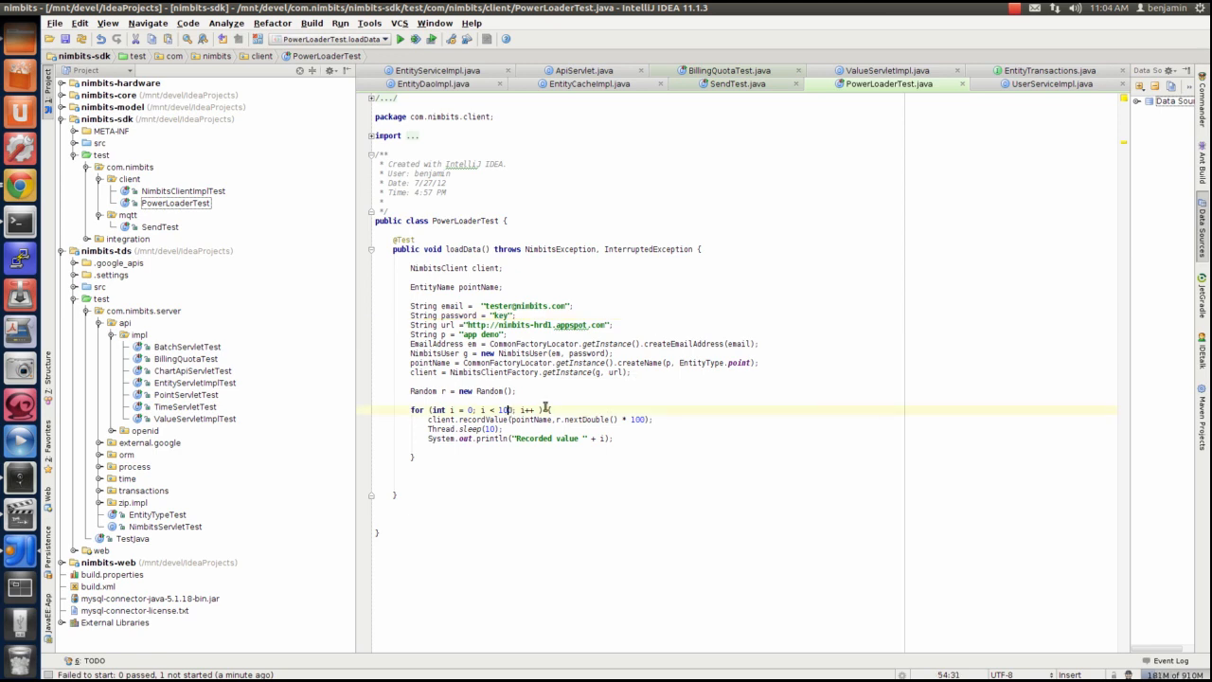
{"action": "key", "text": "Delete"}
{"action": "left_click", "coordinate": [519, 336]}
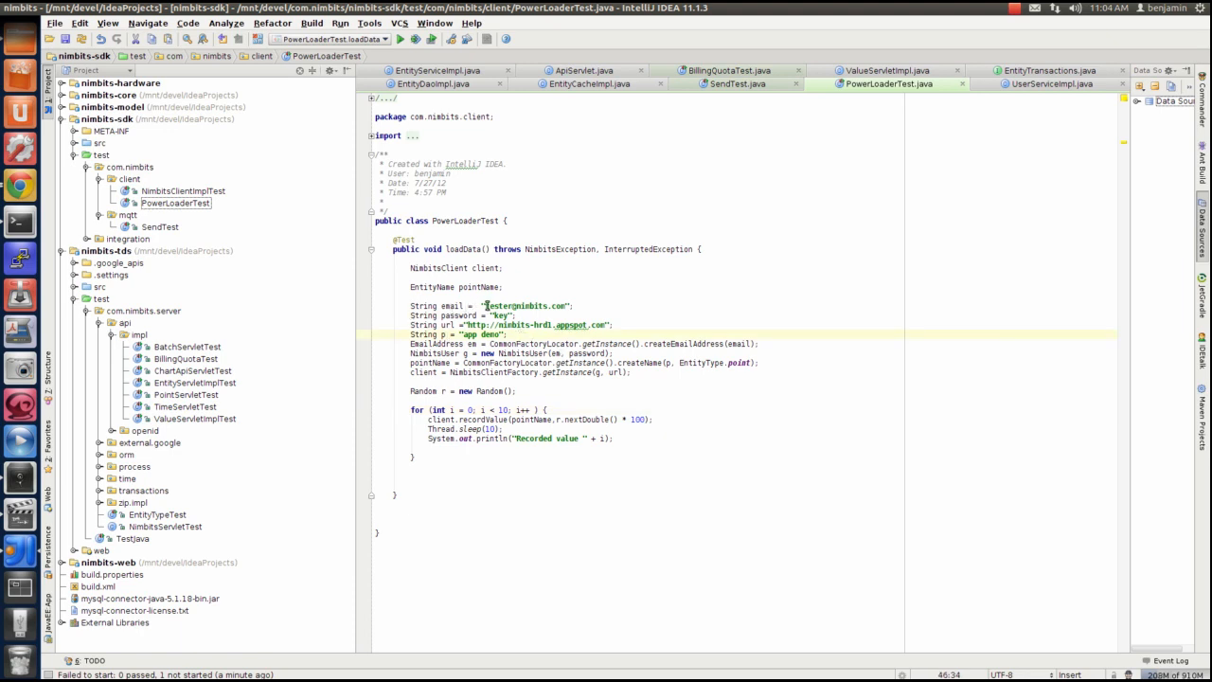
{"action": "left_click", "coordinate": [503, 307]}
{"action": "left_click", "coordinate": [499, 316]}
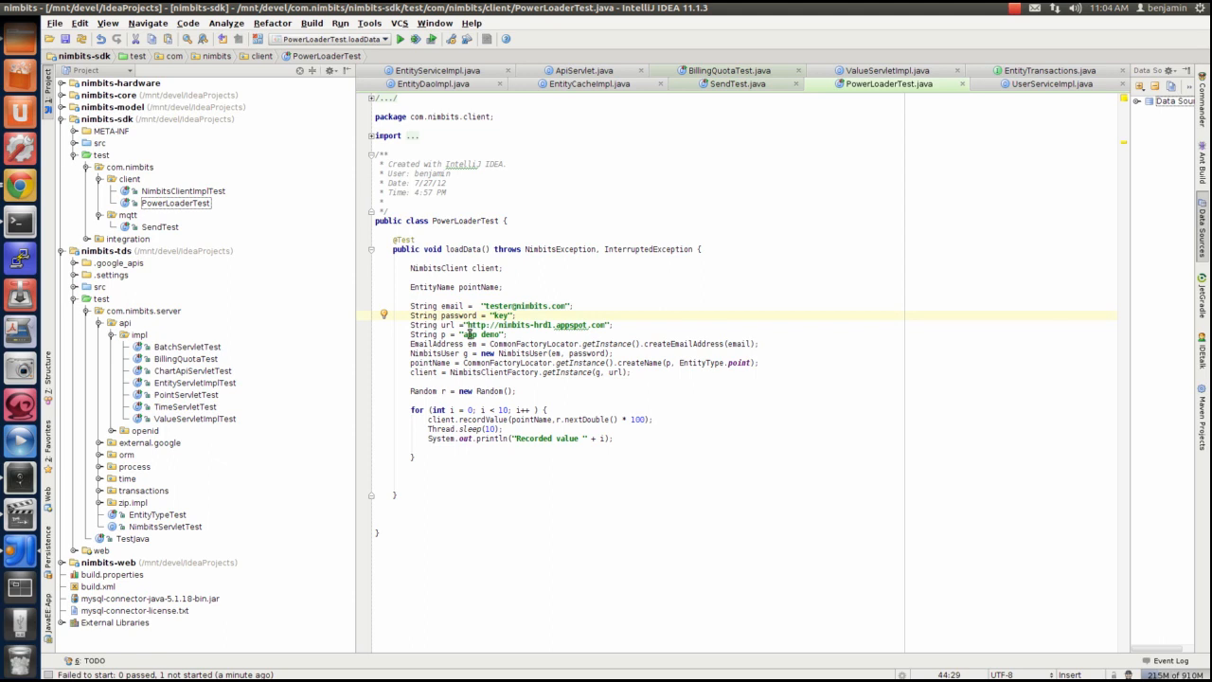
{"action": "left_click_drag", "start_coordinate": [463, 334], "coordinate": [495, 336]}
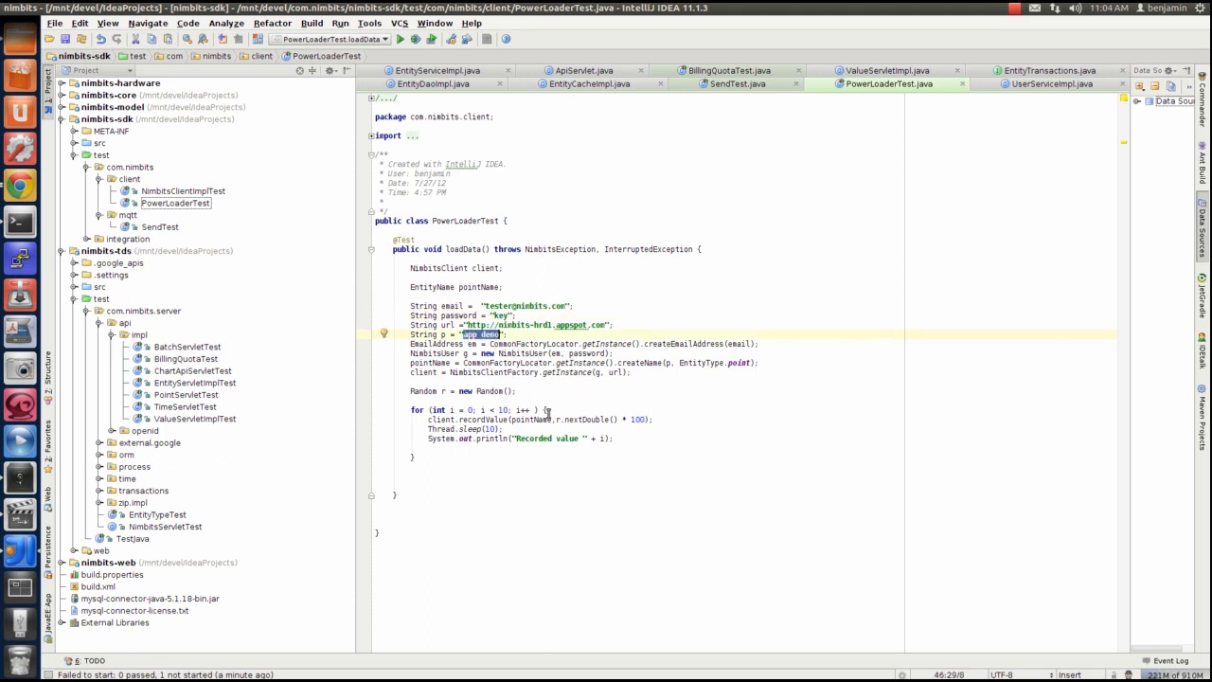
{"action": "left_click", "coordinate": [509, 410]}
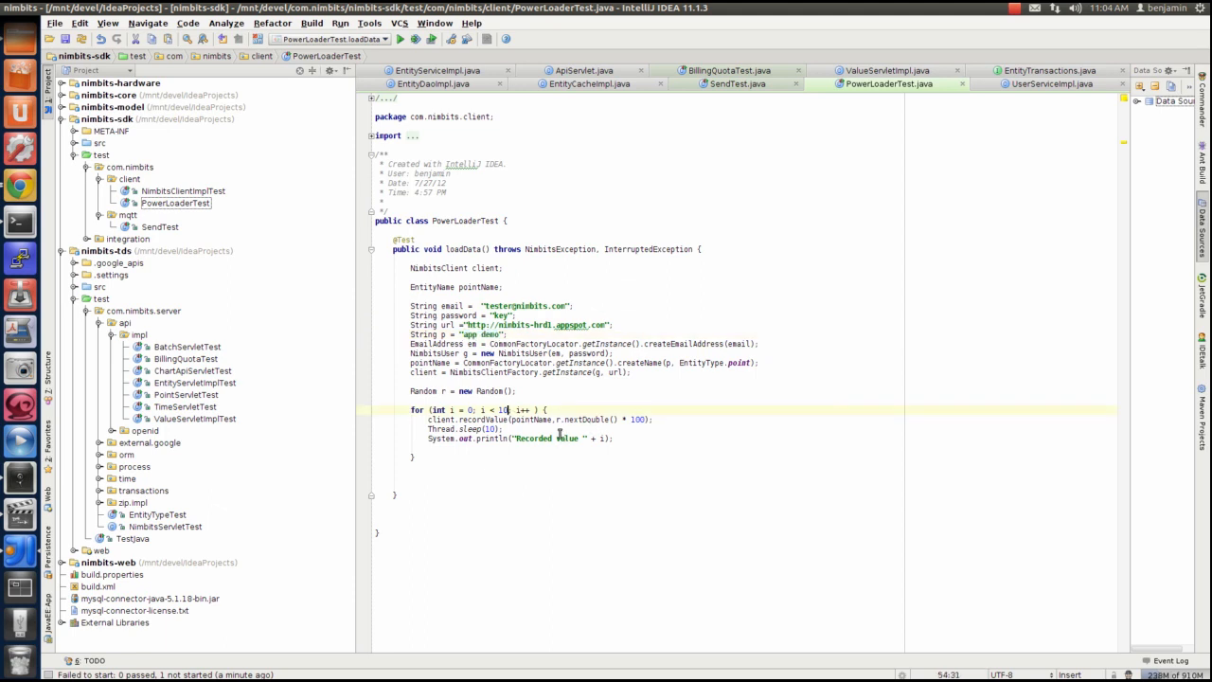
Run the PowerLoaderTest.loadData test to record random values to the app demo point
{"action": "left_click", "coordinate": [400, 39]}
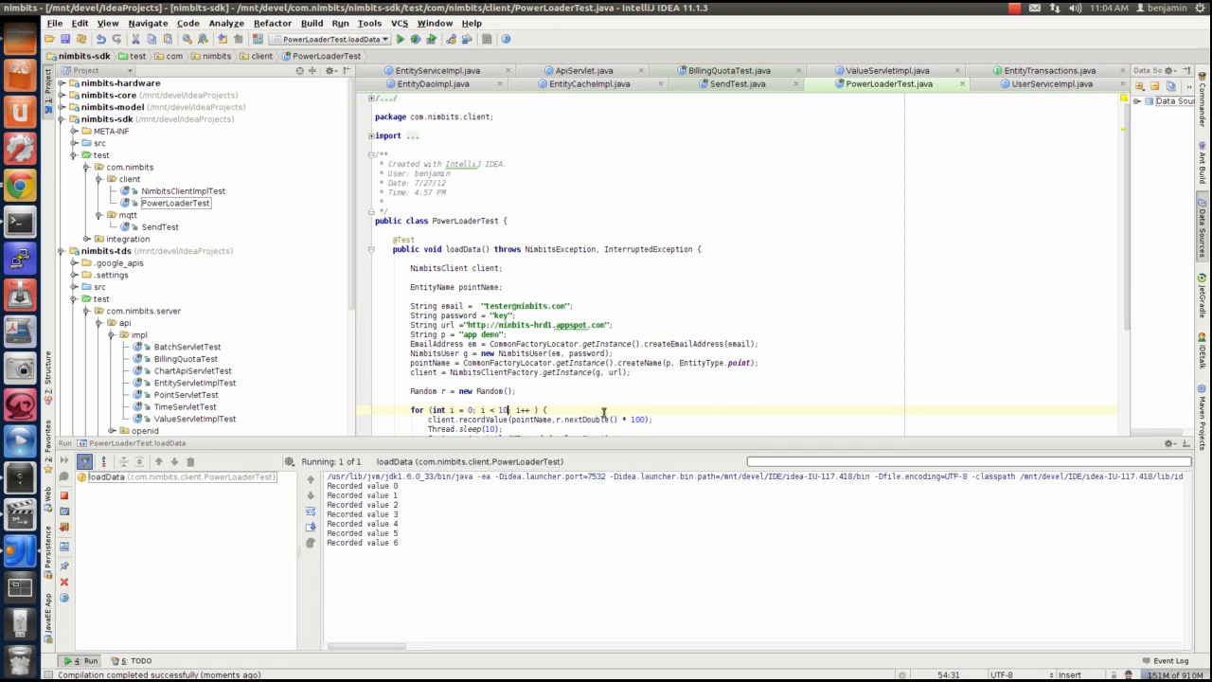
{"action": "left_click", "coordinate": [598, 418]}
{"action": "scroll", "coordinate": [599, 390], "scroll_direction": "down", "scroll_amount": 1}
{"action": "scroll", "coordinate": [616, 388], "scroll_direction": "down", "scroll_amount": 1}
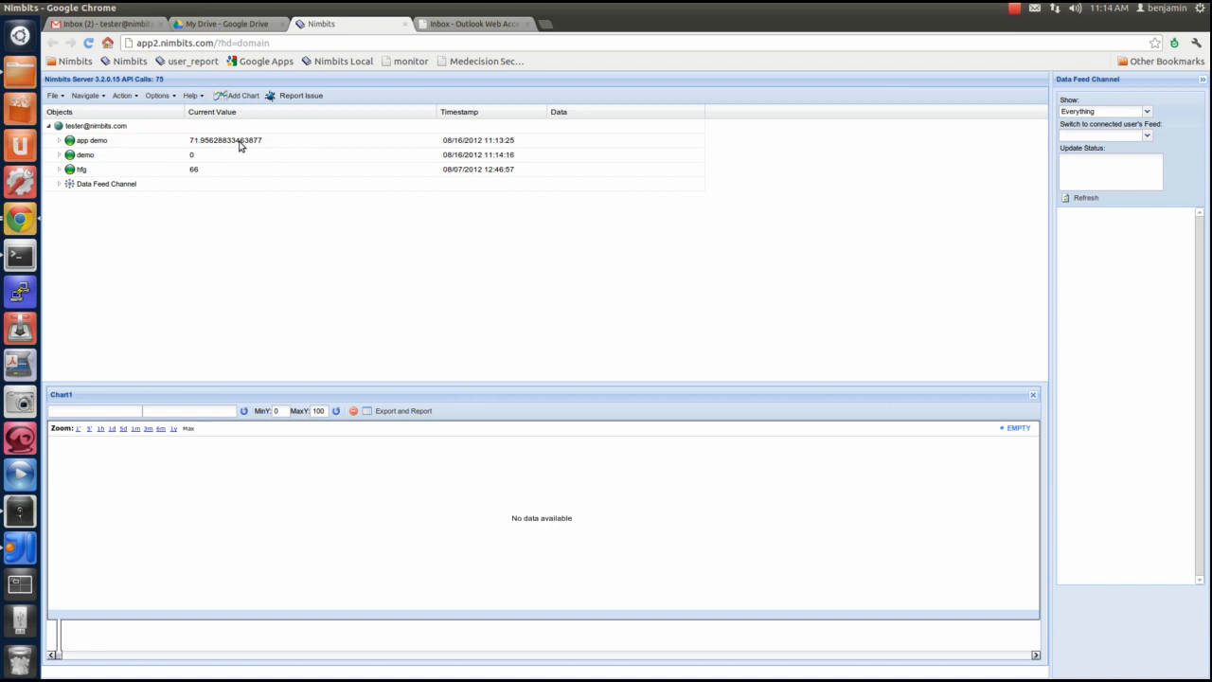
Chart the app demo point in Nimbits and export its data to Google Drive as "app demo export" with start date 08/15/2012
{"action": "double_click", "coordinate": [130, 141]}
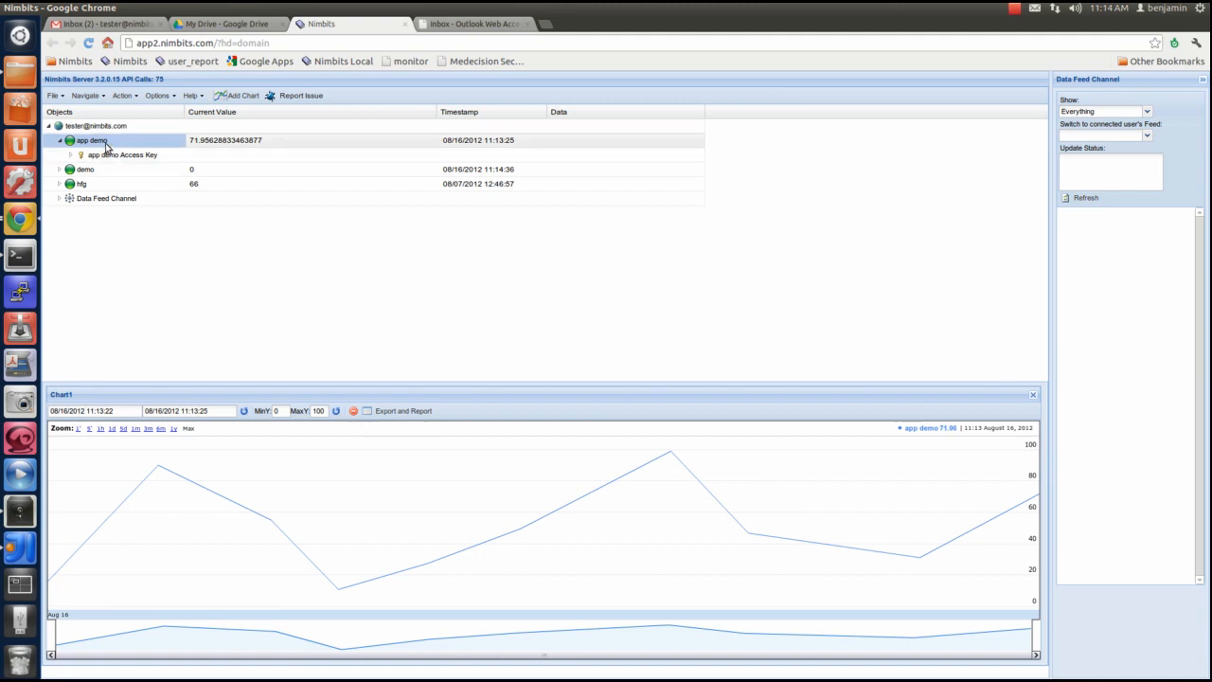
{"action": "right_click", "coordinate": [105, 145]}
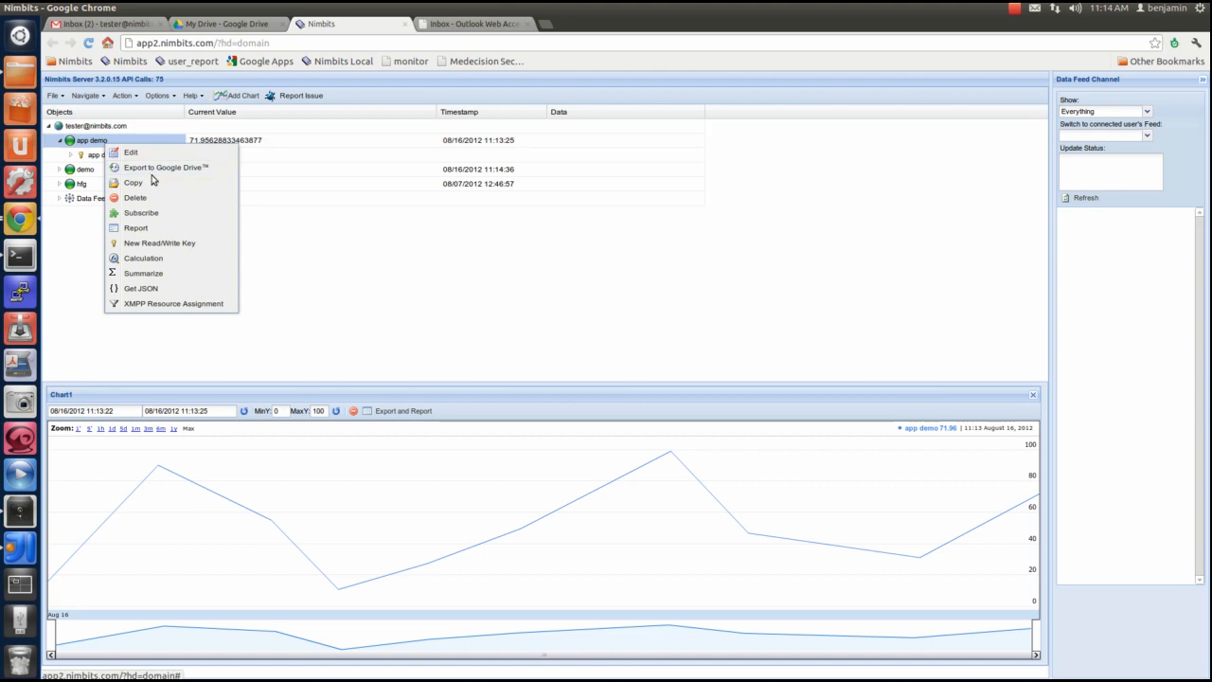
{"action": "left_click", "coordinate": [157, 168]}
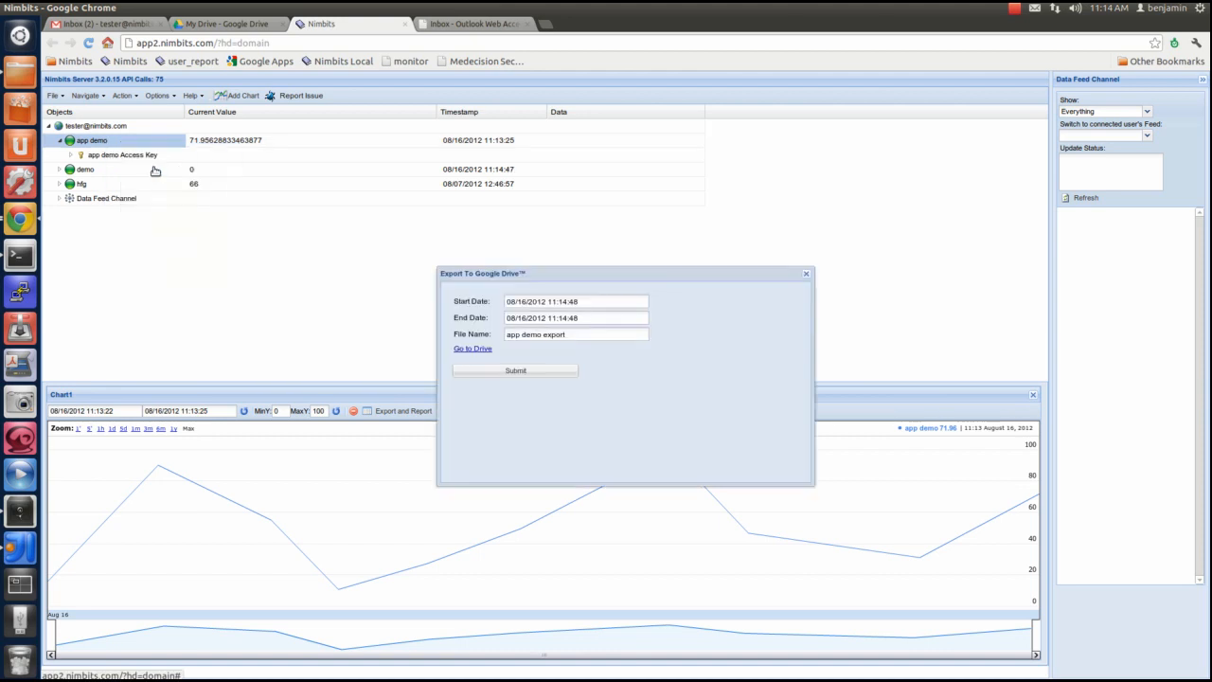
{"action": "left_click", "coordinate": [525, 301]}
{"action": "key", "text": "BackSpace"}
{"action": "type", "text": "5"}
{"action": "left_click", "coordinate": [581, 334]}
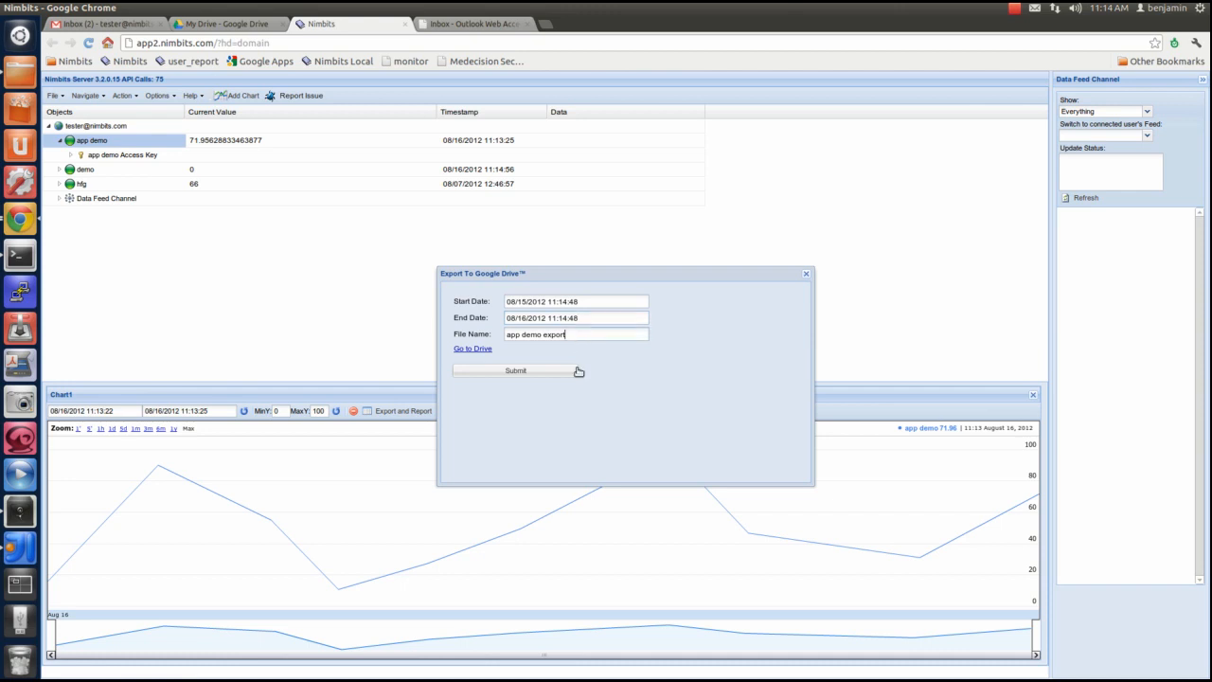
{"action": "left_click", "coordinate": [500, 371]}
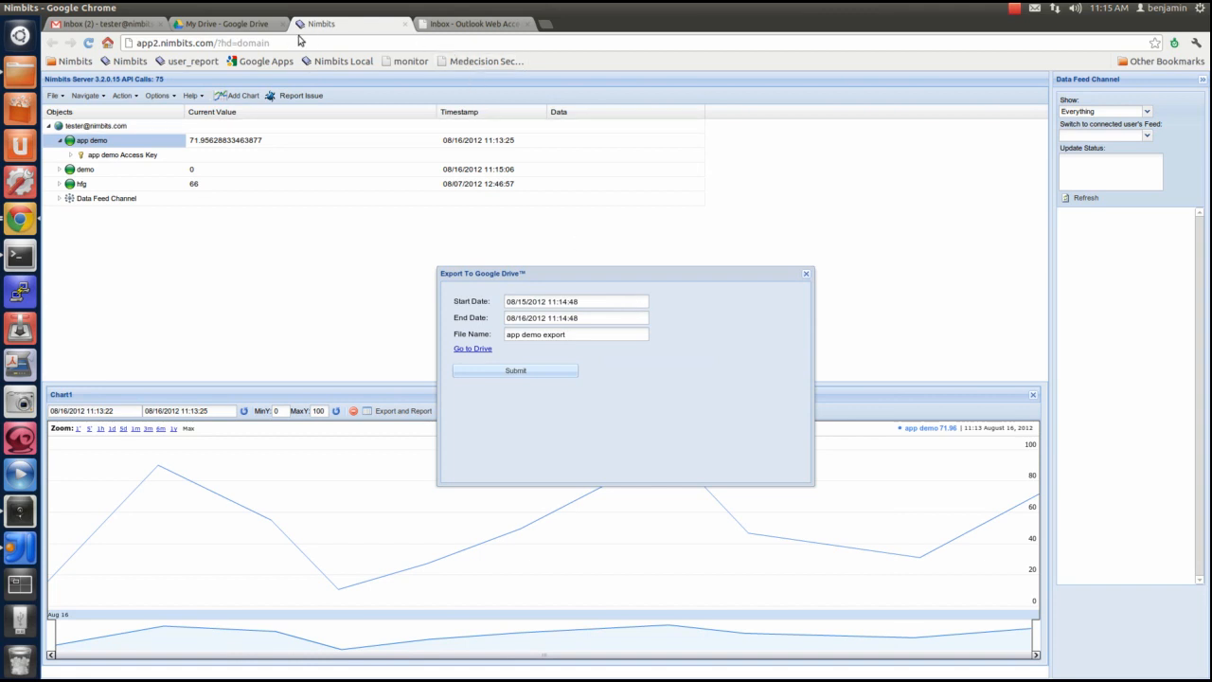
Open the "app demo export" spreadsheet in Google Drive and widen its Timestamp column
{"action": "left_click", "coordinate": [257, 27]}
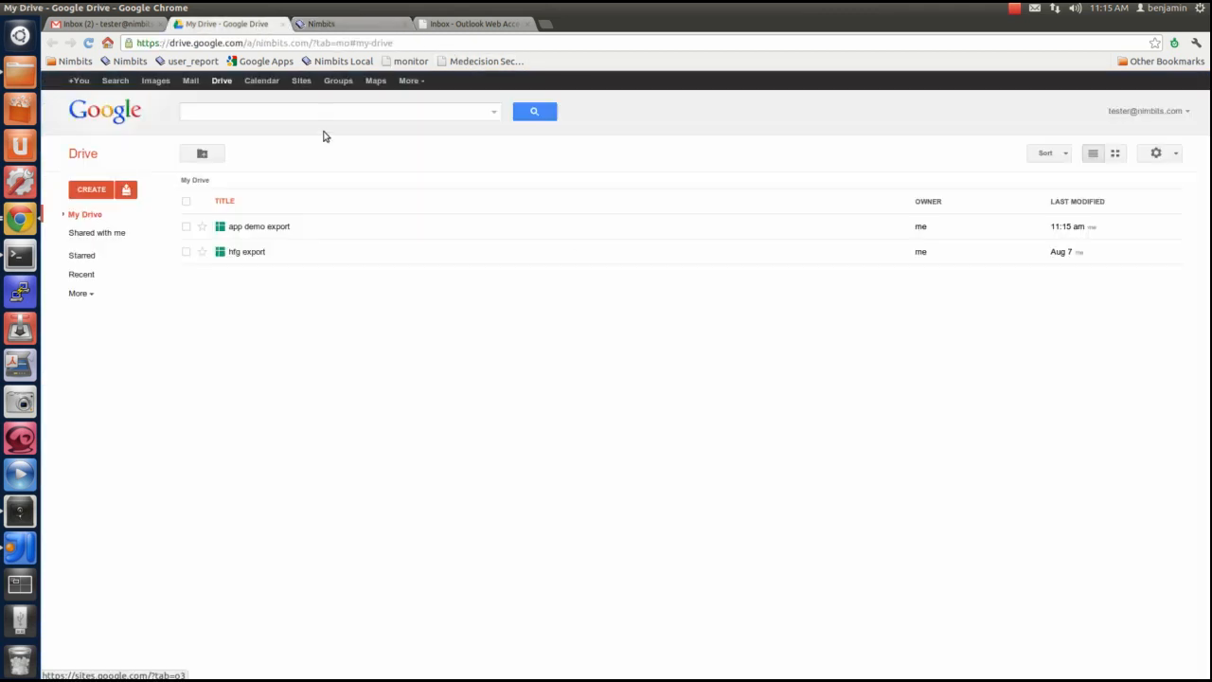
{"action": "left_click", "coordinate": [263, 230]}
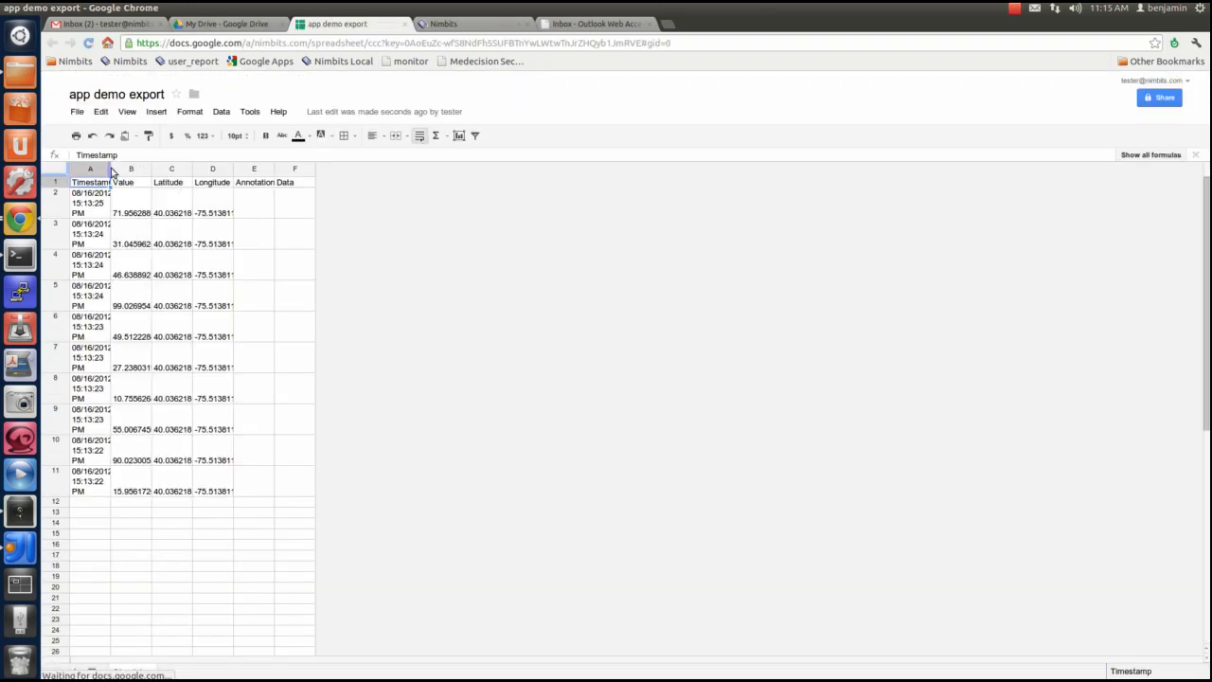
{"action": "left_click_drag", "start_coordinate": [108, 171], "coordinate": [174, 172]}
{"action": "left_click", "coordinate": [225, 170]}
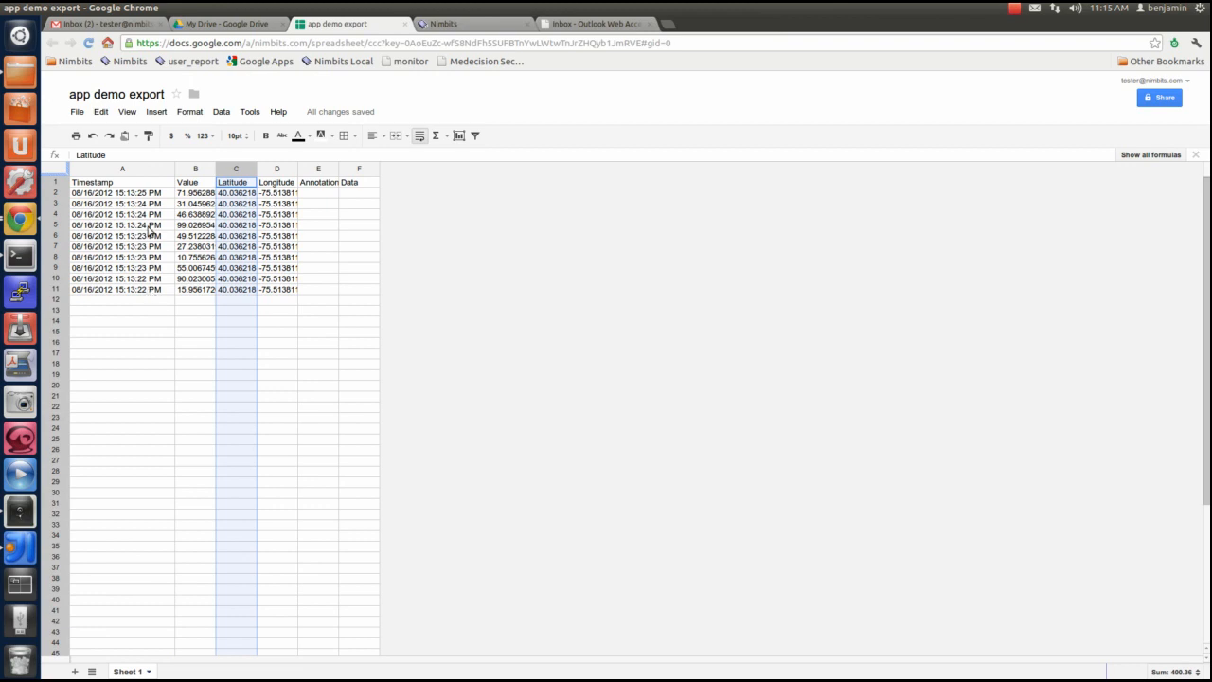
Widen the Value, Latitude and Longitude columns of the "app demo export" spreadsheet to fit their contents
{"action": "left_click_drag", "start_coordinate": [215, 170], "coordinate": [369, 170]}
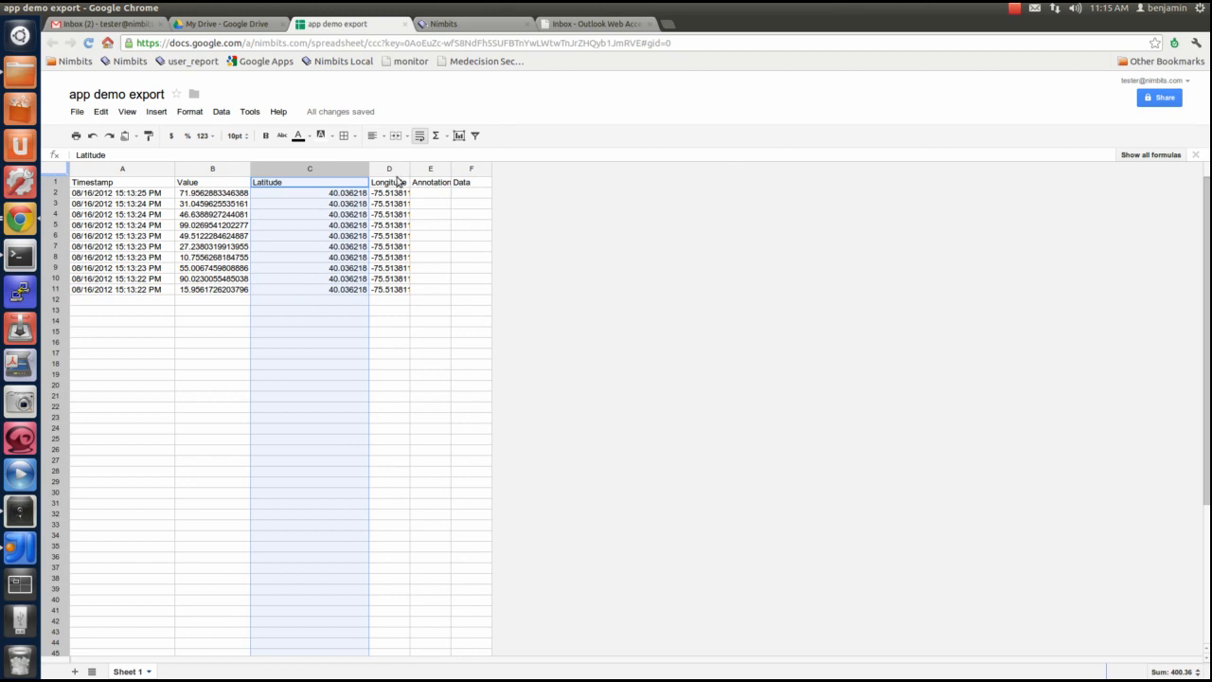
{"action": "left_click_drag", "start_coordinate": [409, 171], "coordinate": [485, 174]}
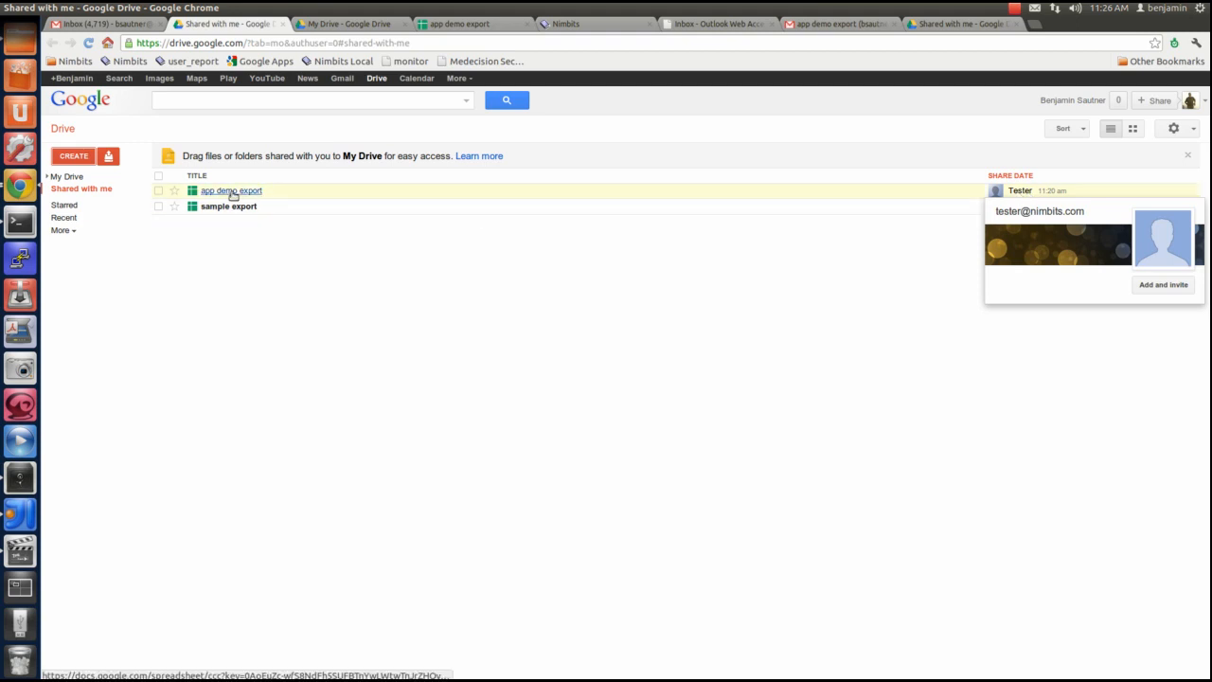
Create a Fusion Table from Google Drive by importing the "app demo export" spreadsheet with column names in row 1, keeping the same table name
{"action": "left_click", "coordinate": [84, 159]}
{"action": "mouse_move", "coordinate": [107, 255]}
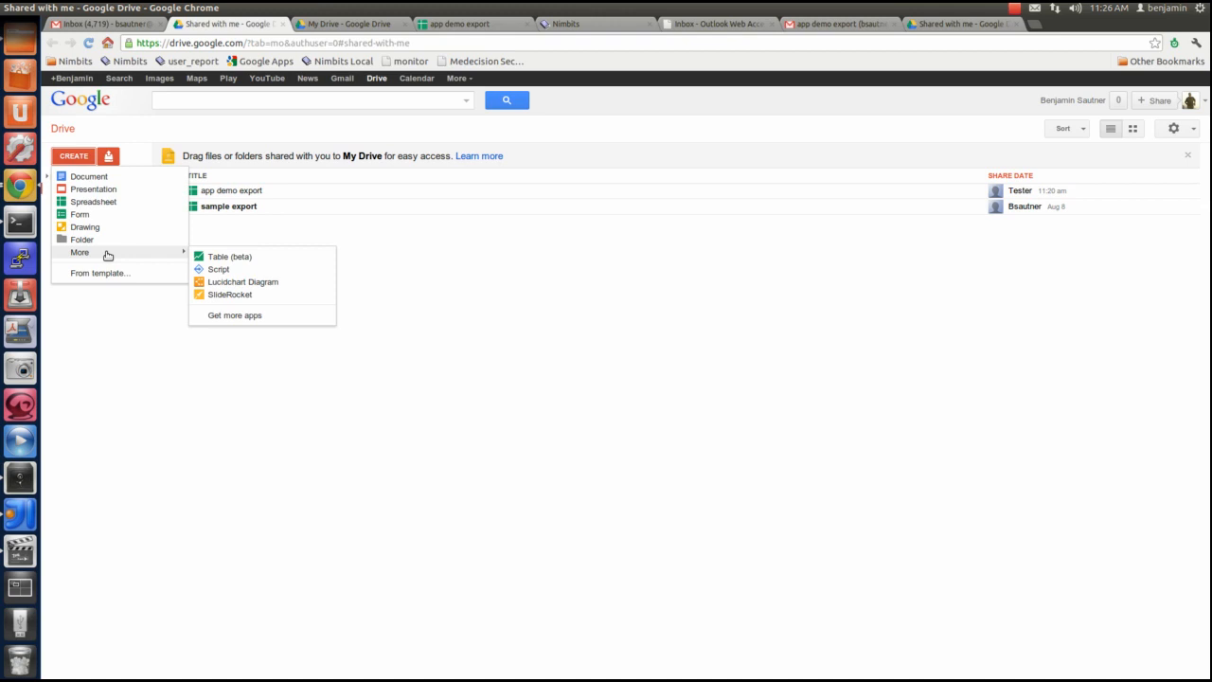
{"action": "left_click", "coordinate": [229, 257]}
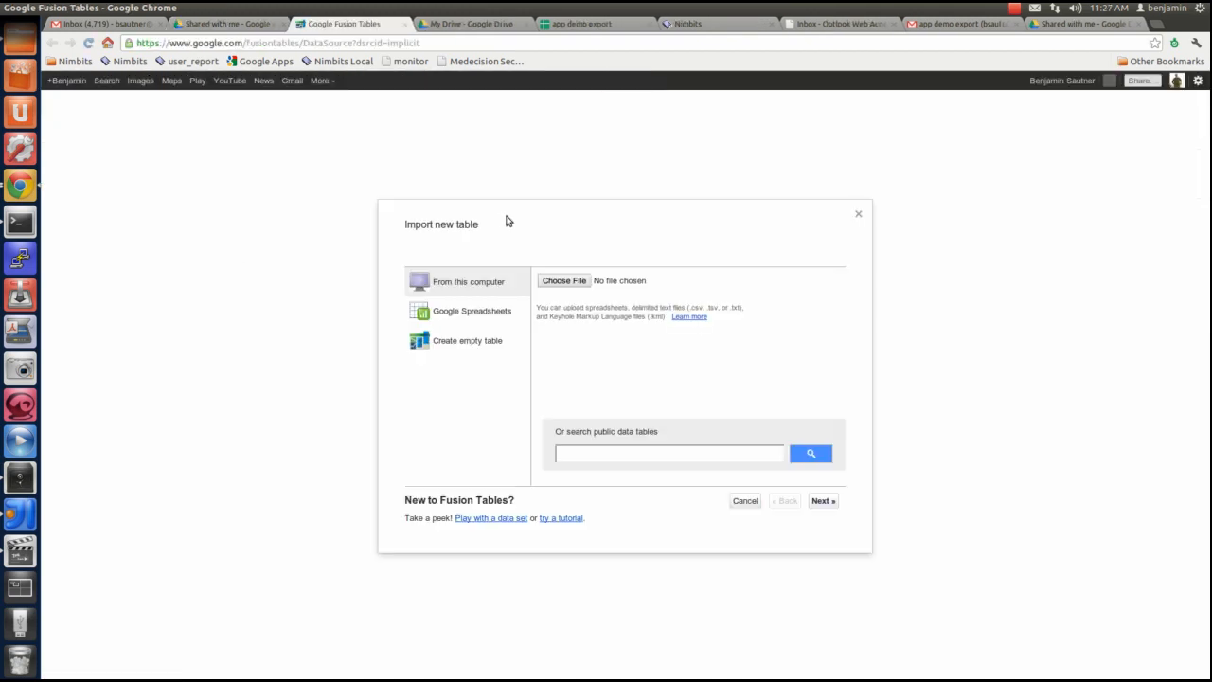
{"action": "left_click", "coordinate": [490, 315]}
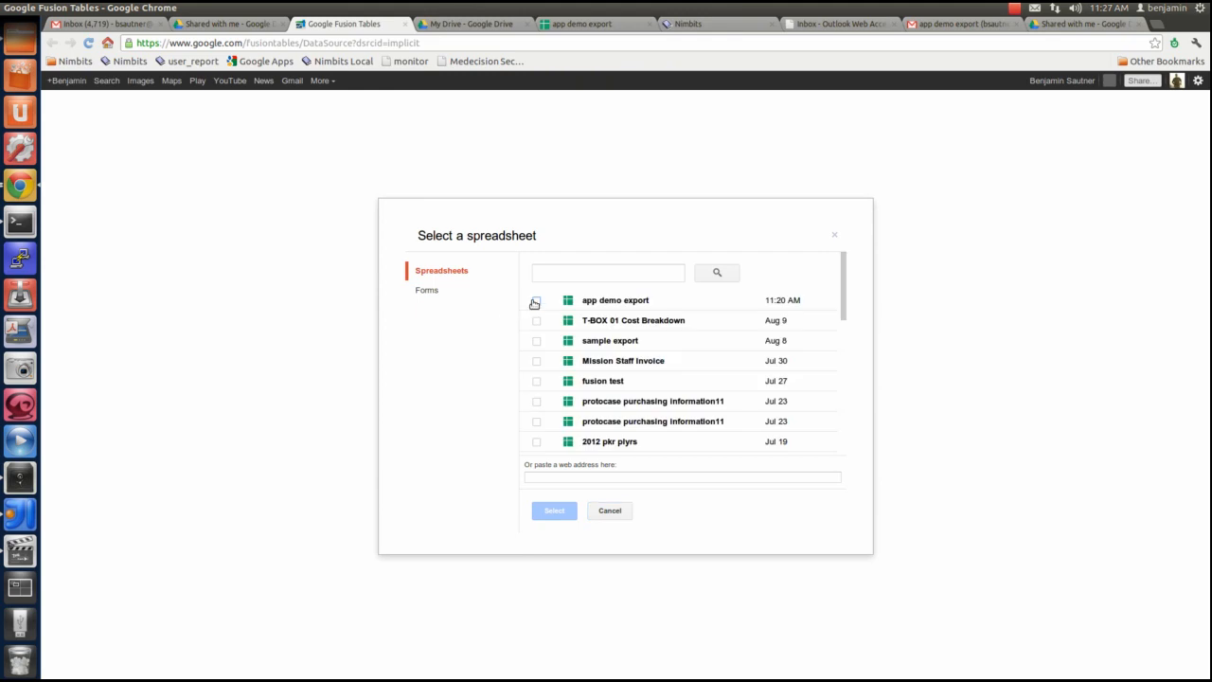
{"action": "left_click", "coordinate": [537, 301]}
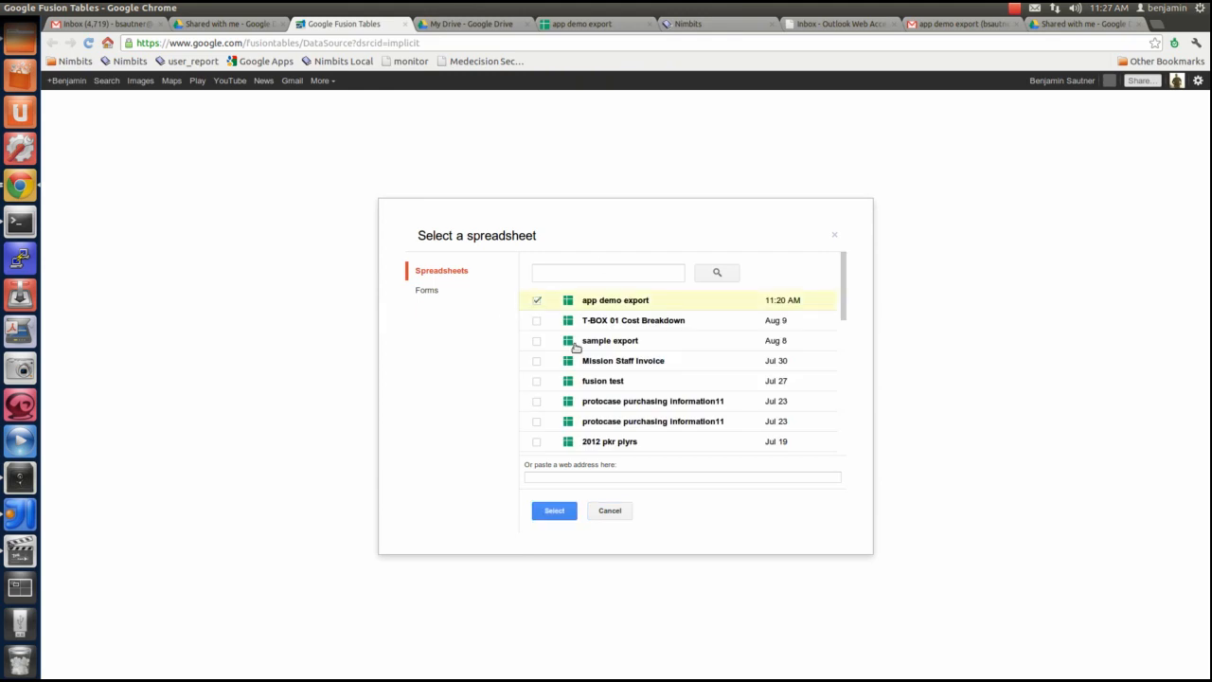
{"action": "left_click", "coordinate": [557, 513]}
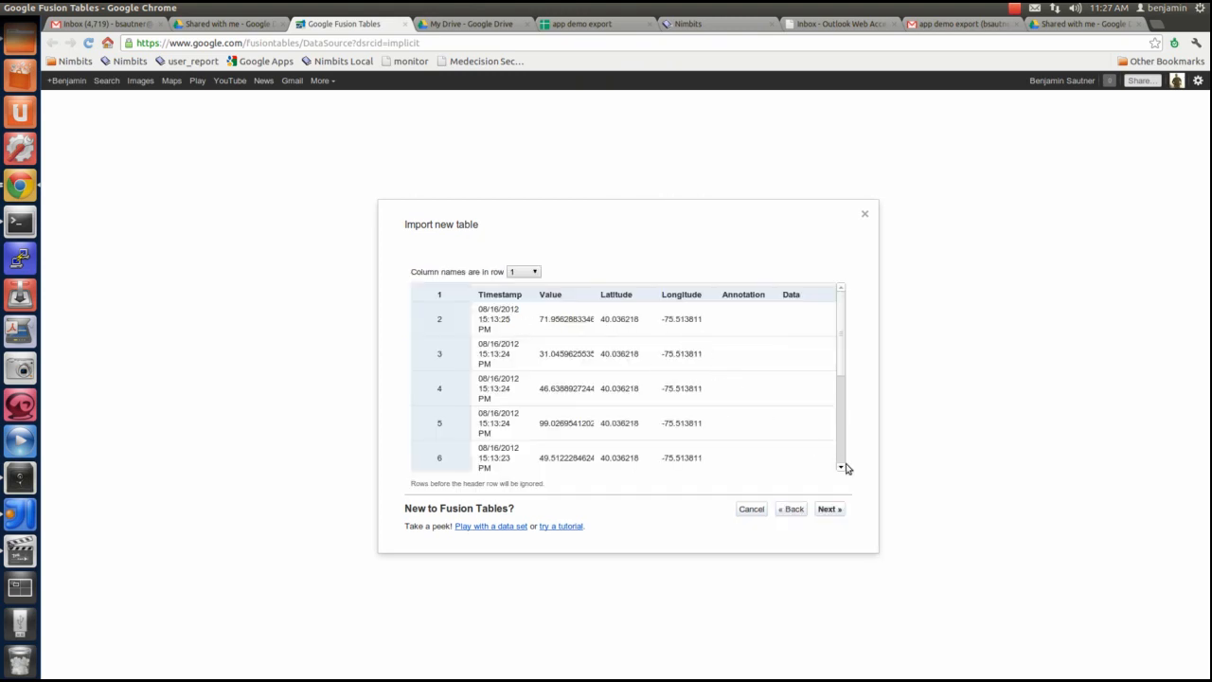
{"action": "left_click", "coordinate": [832, 510]}
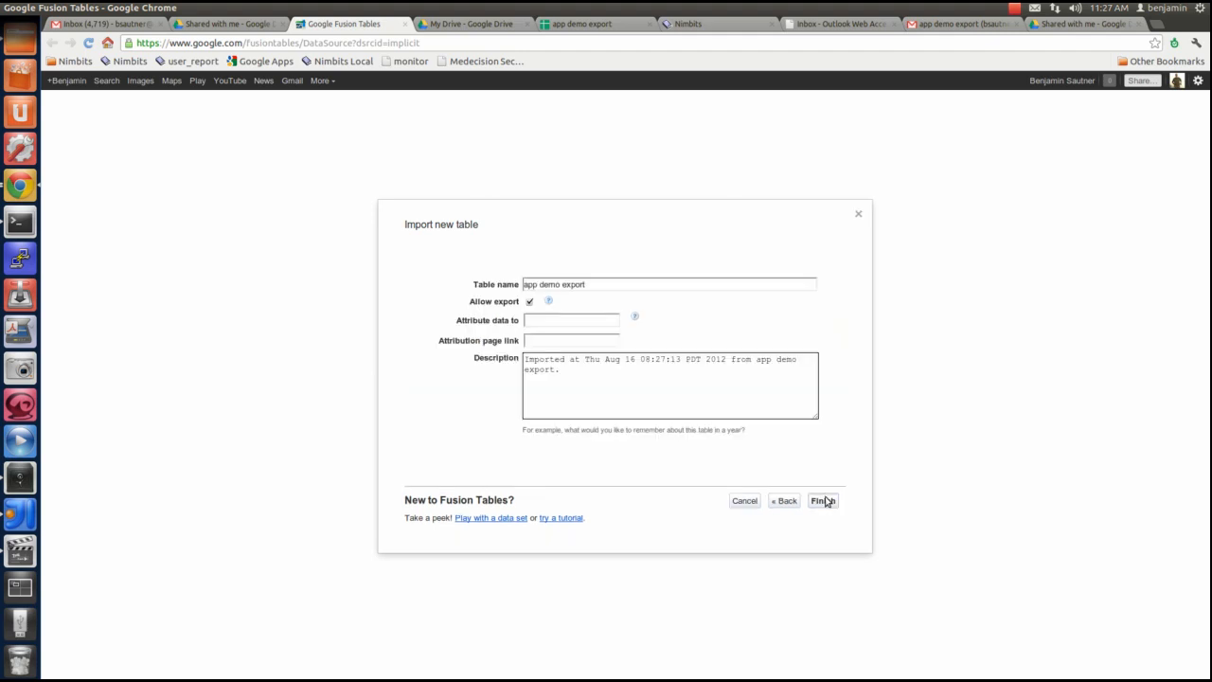
{"action": "left_click", "coordinate": [823, 500]}
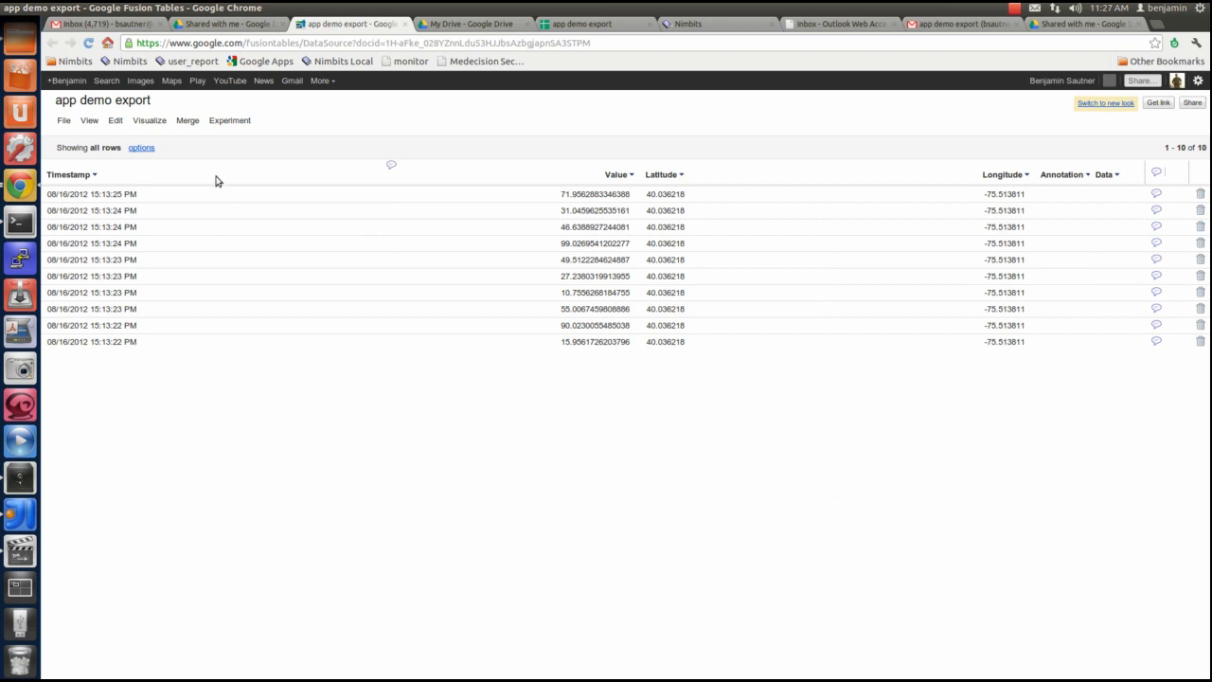
Visualize the app demo export table as a map and inspect the marker's location at Malvern up close
{"action": "left_click", "coordinate": [157, 124]}
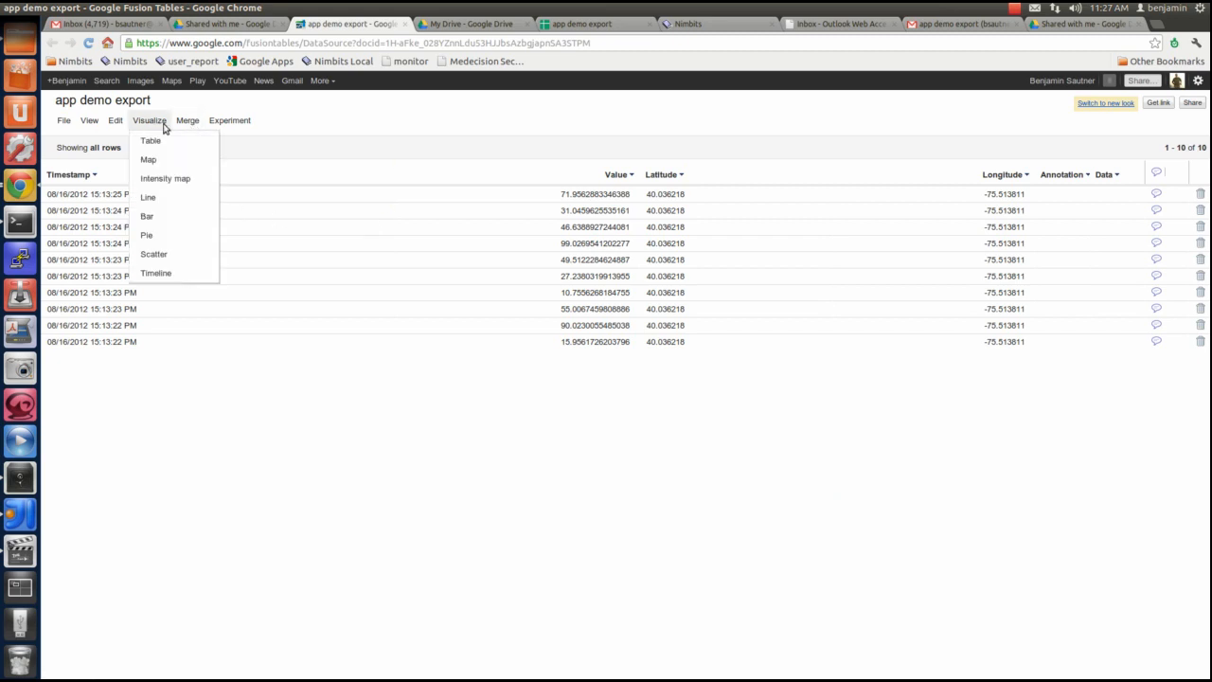
{"action": "left_click", "coordinate": [161, 161]}
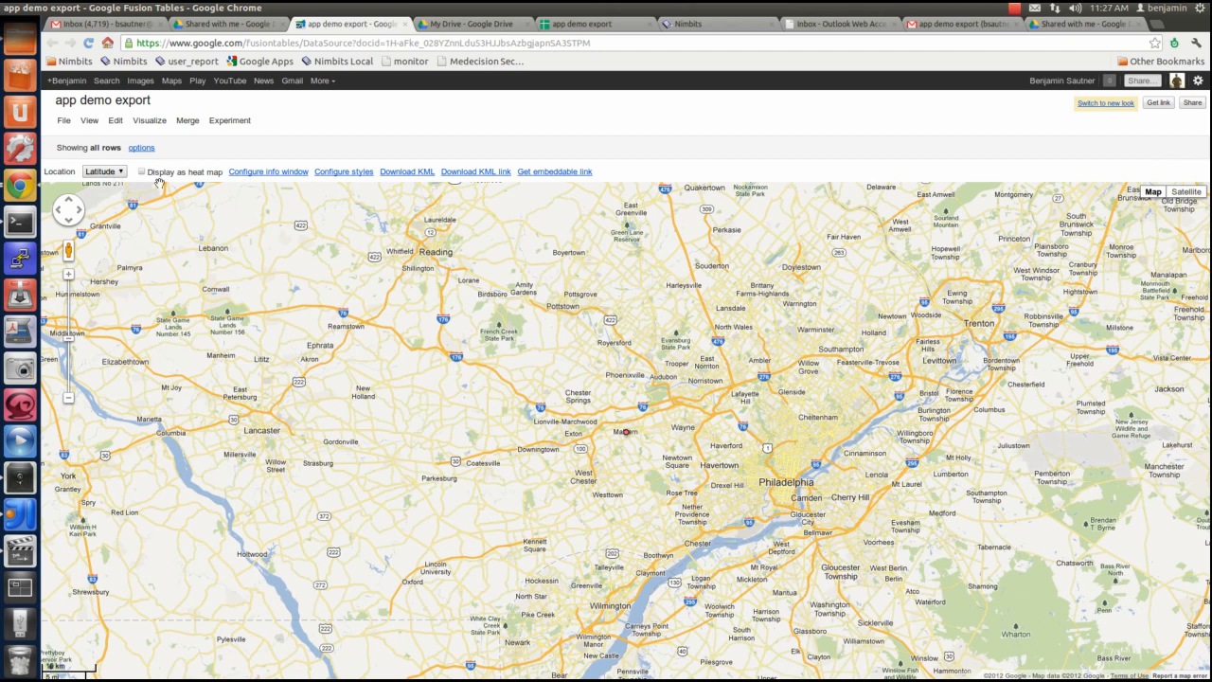
{"action": "scroll", "coordinate": [625, 438], "scroll_direction": "up", "scroll_amount": 3}
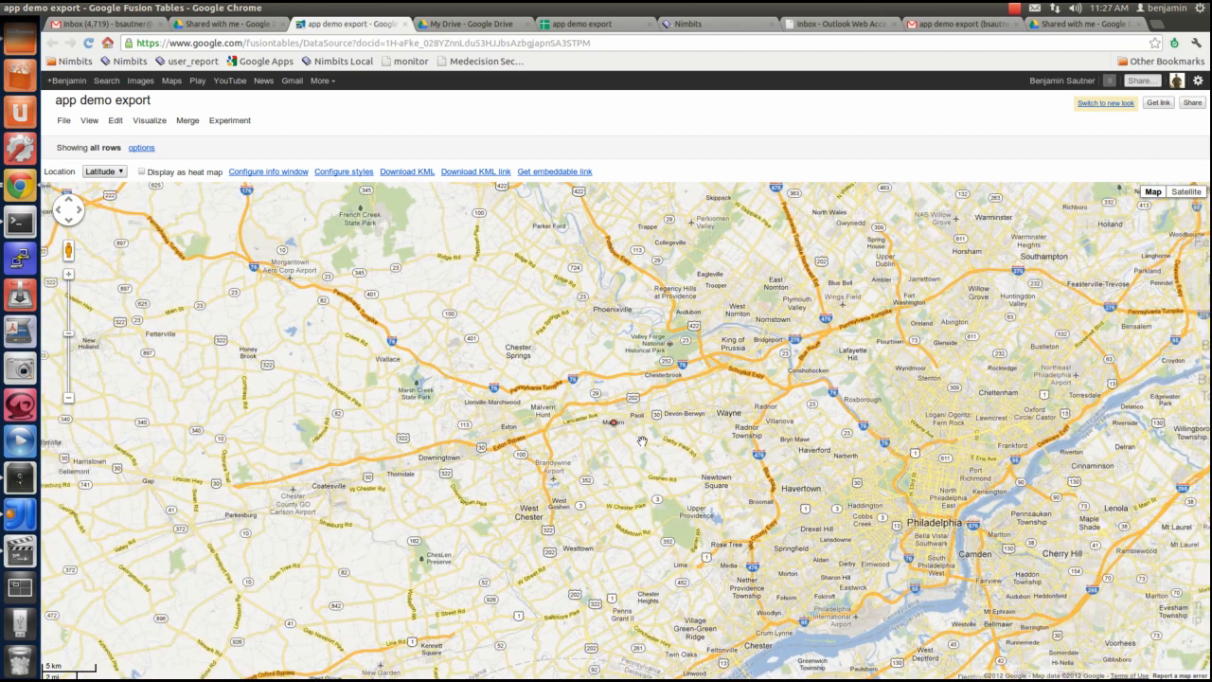
{"action": "scroll", "coordinate": [642, 441], "scroll_direction": "up", "scroll_amount": 1}
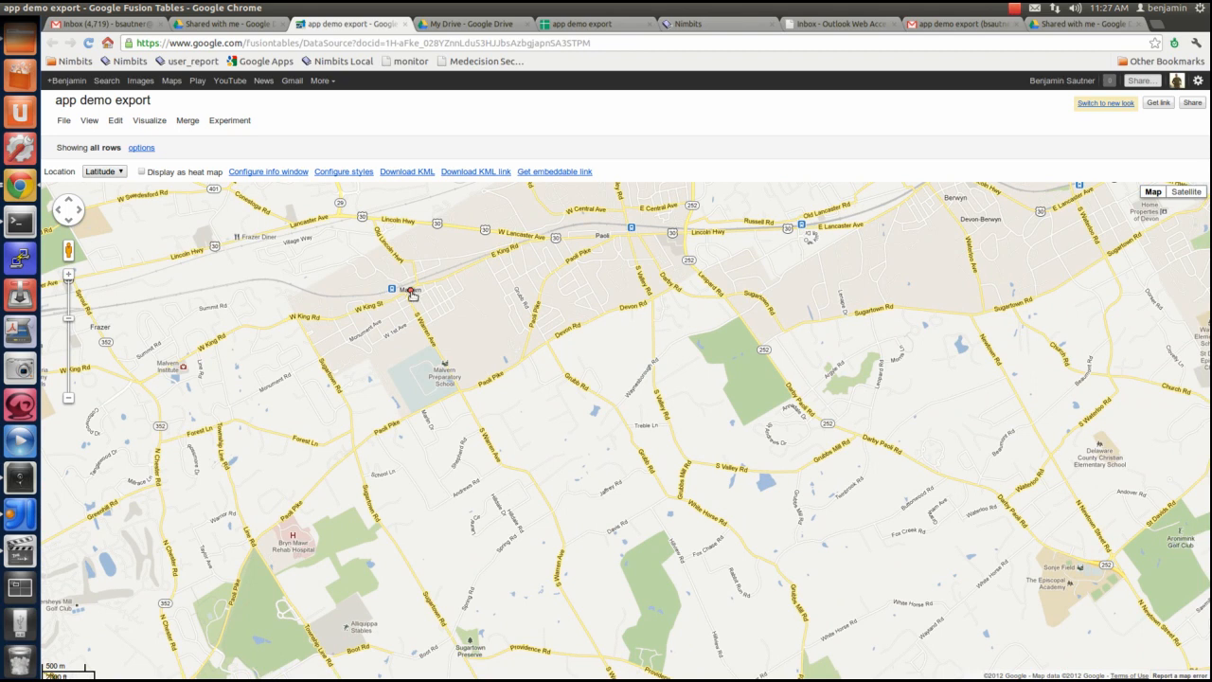
{"action": "left_click_drag", "start_coordinate": [412, 295], "coordinate": [438, 315]}
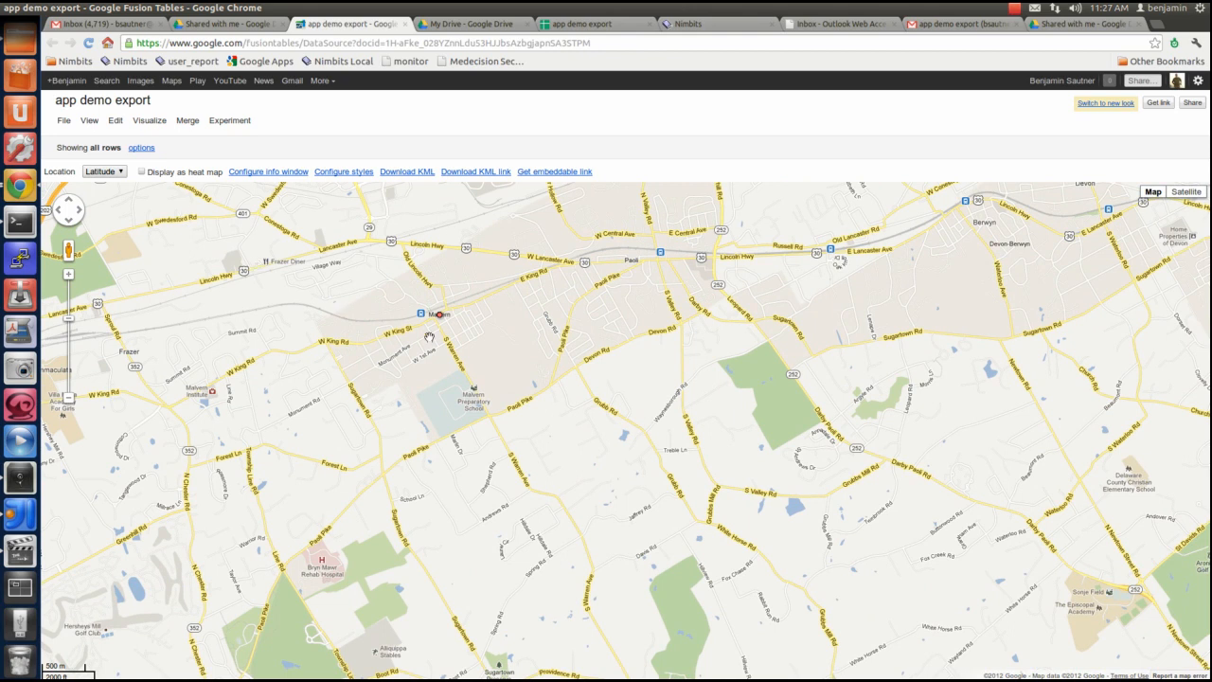
Preview the table's data as pie, line, scatter and timeline charts in turn
{"action": "left_click", "coordinate": [157, 124]}
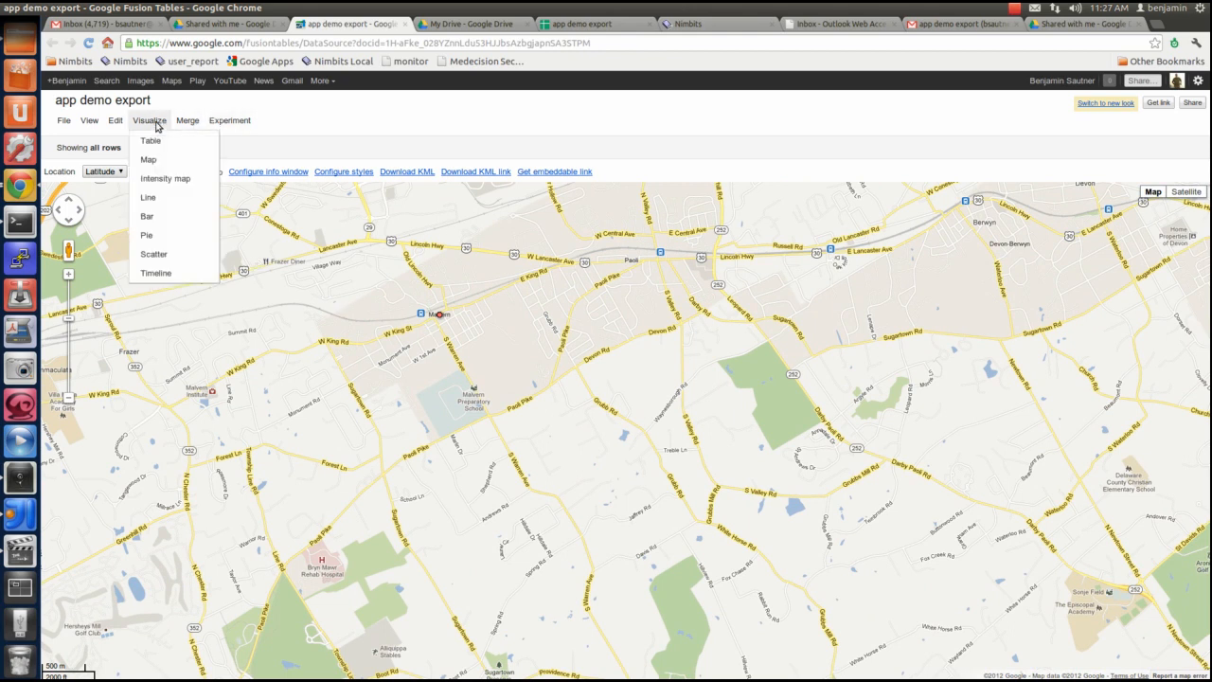
{"action": "left_click", "coordinate": [162, 235]}
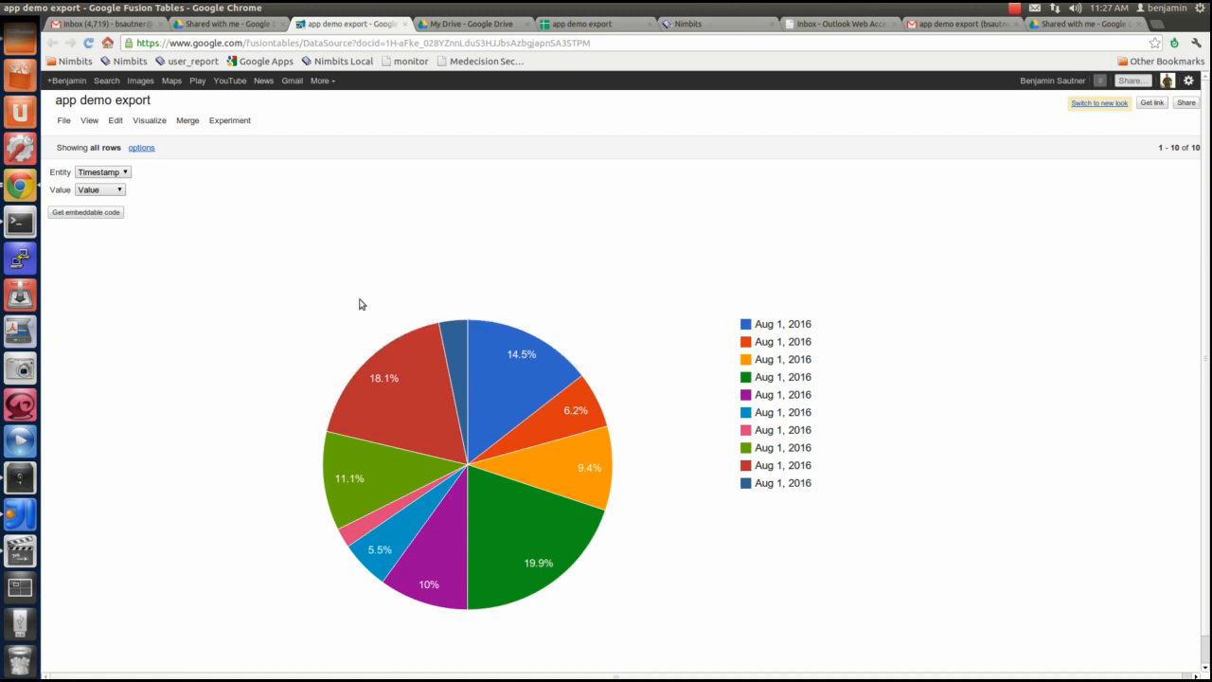
{"action": "left_click", "coordinate": [150, 124]}
{"action": "left_click", "coordinate": [165, 201]}
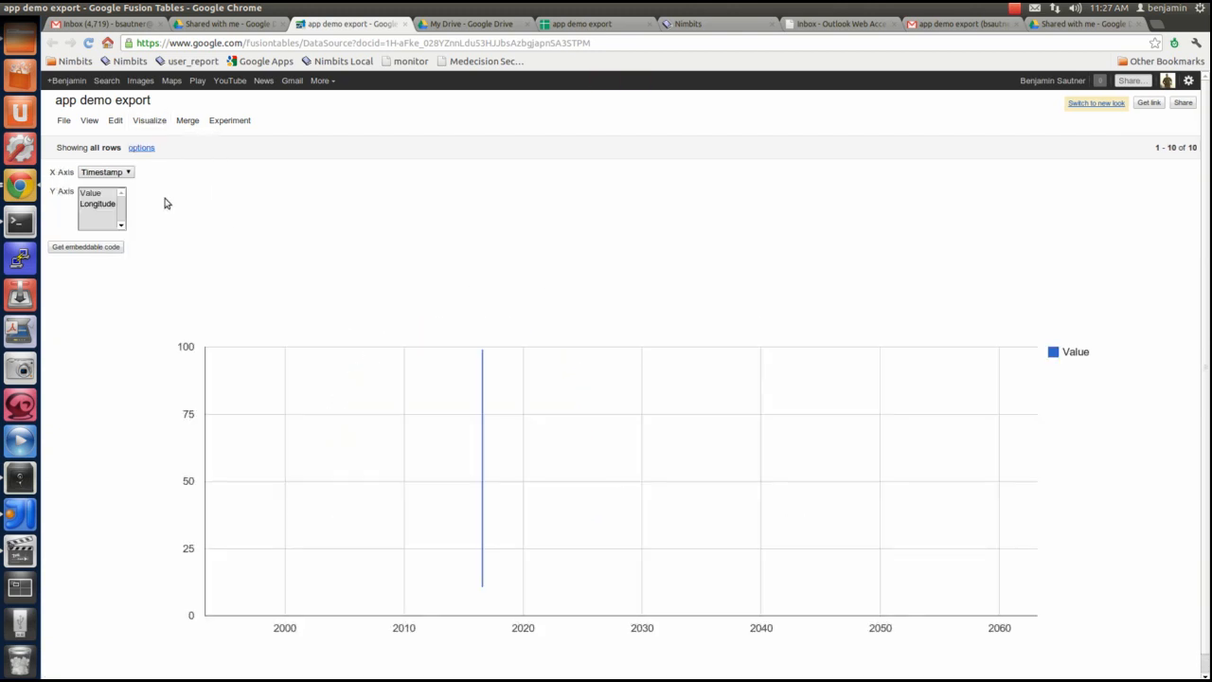
{"action": "left_click", "coordinate": [154, 123]}
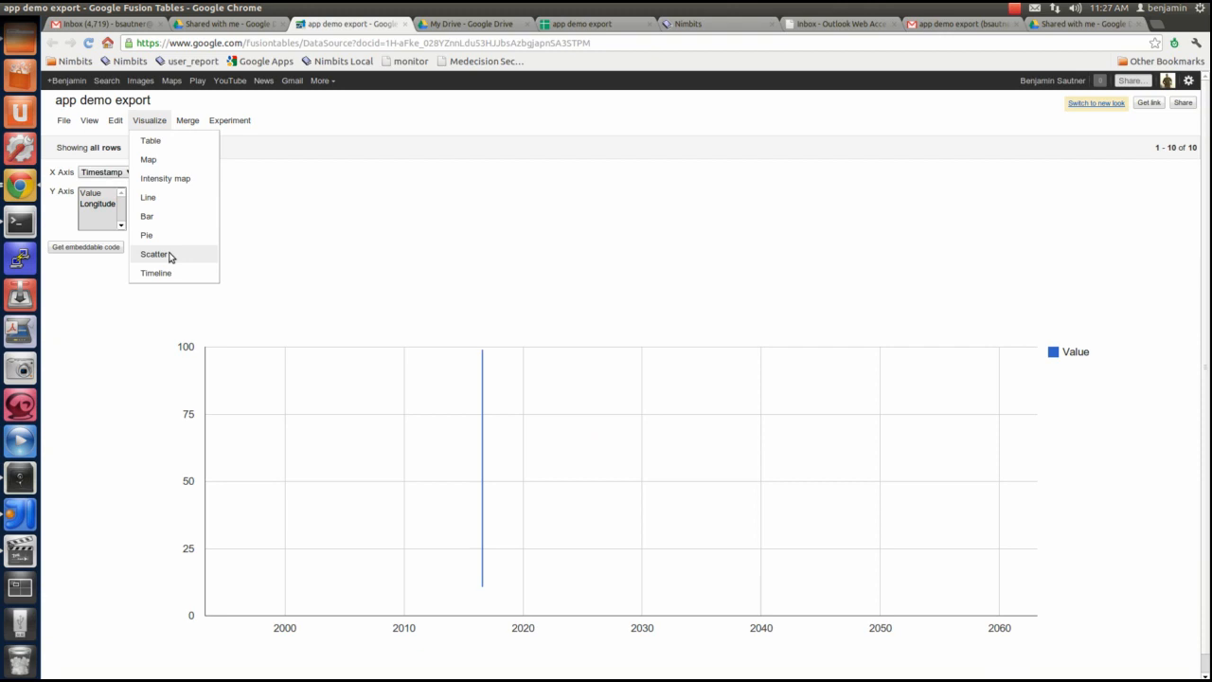
{"action": "left_click", "coordinate": [168, 255]}
{"action": "left_click", "coordinate": [151, 123]}
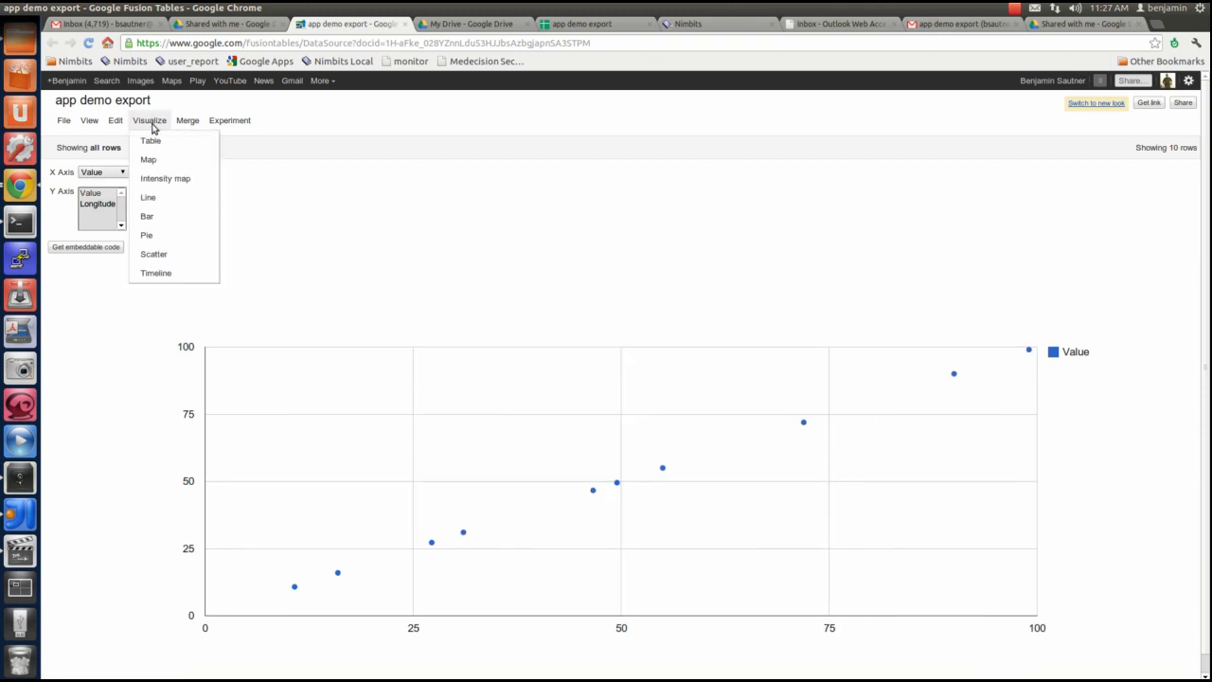
{"action": "left_click", "coordinate": [168, 270]}
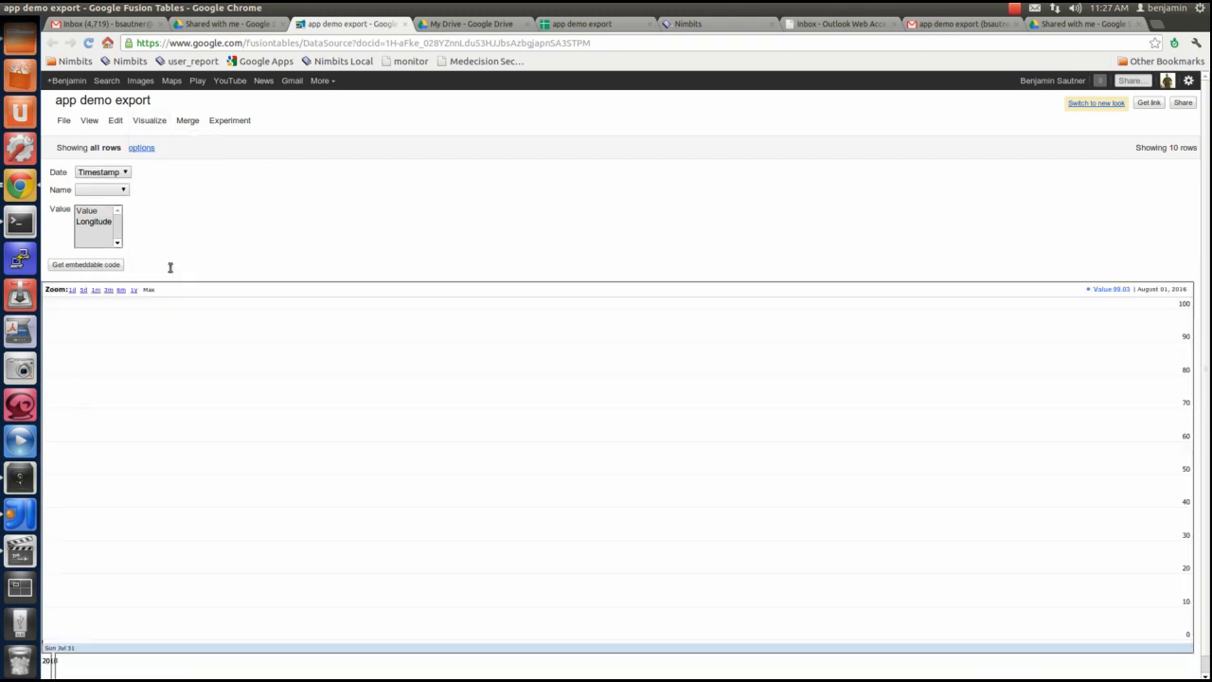
Display the table as an intensity map and look at the options for merging it with another table without merging
{"action": "left_click", "coordinate": [153, 124]}
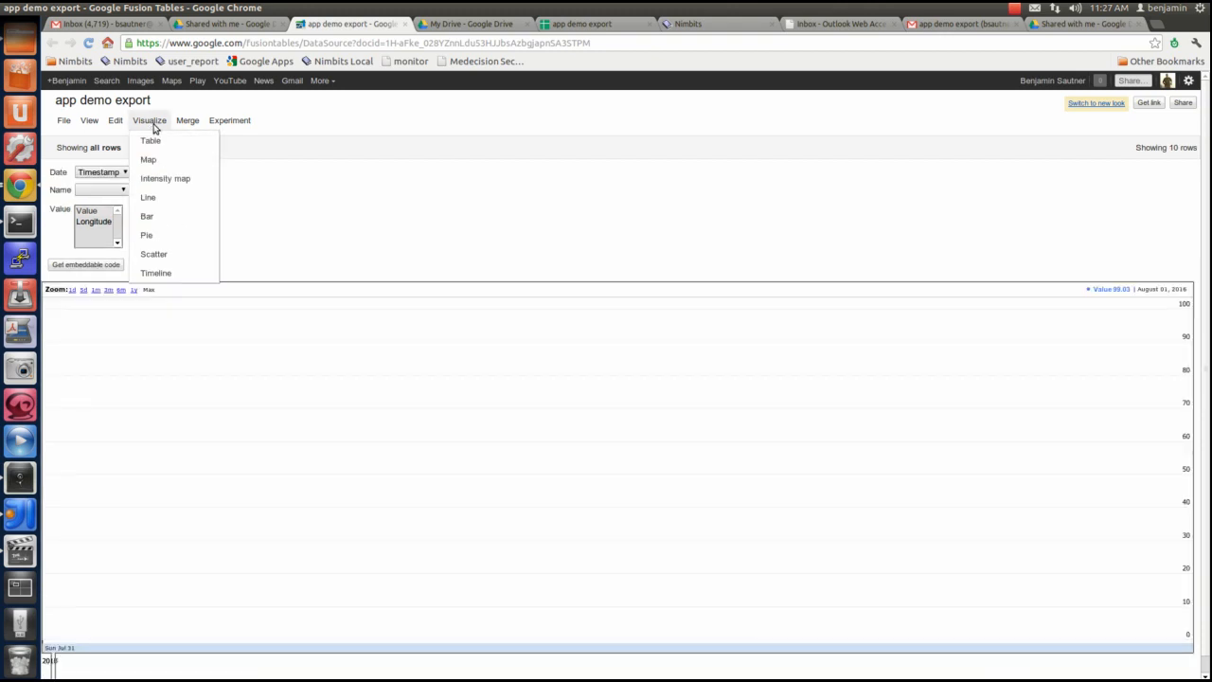
{"action": "left_click", "coordinate": [161, 178]}
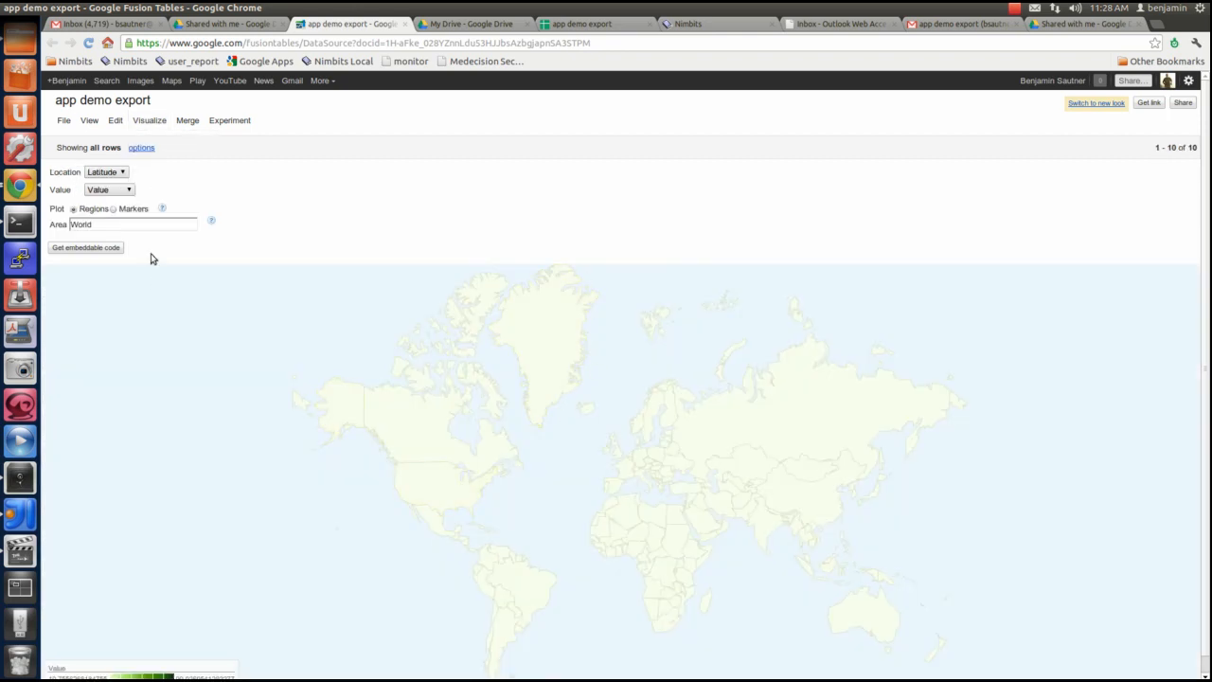
{"action": "left_click", "coordinate": [192, 126]}
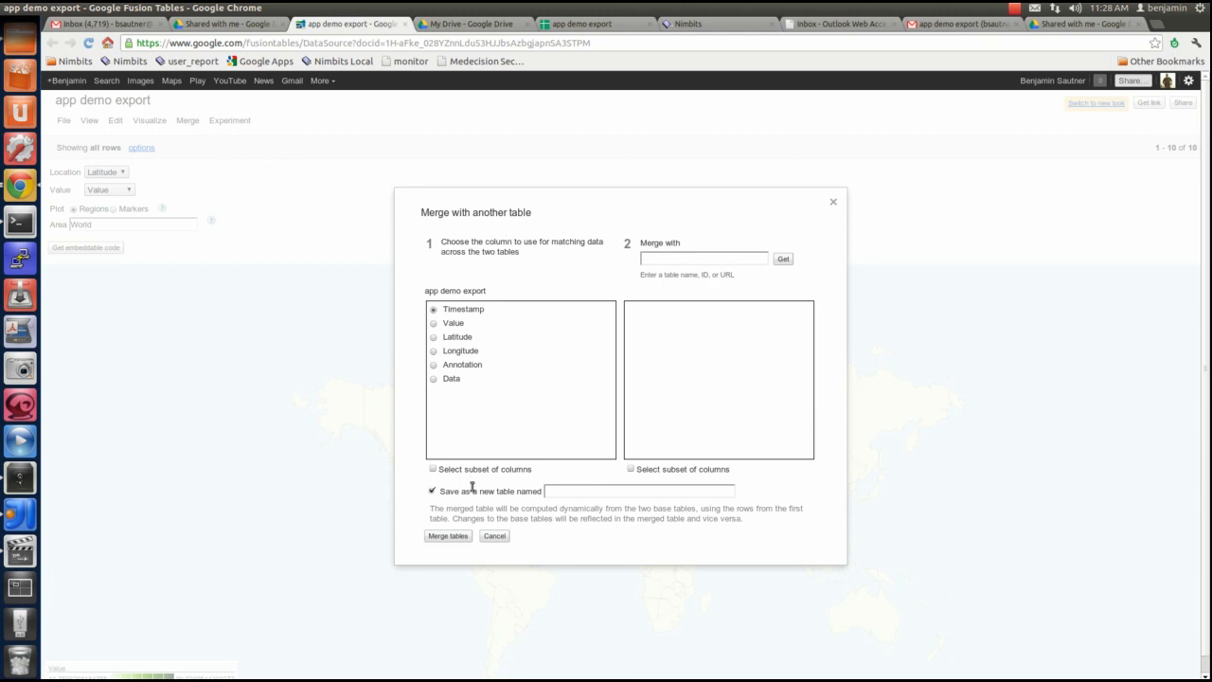
{"action": "left_click", "coordinate": [492, 536]}
Return to the table's map visualization and examine the streets around Malvern in more detail
{"action": "left_click", "coordinate": [137, 120]}
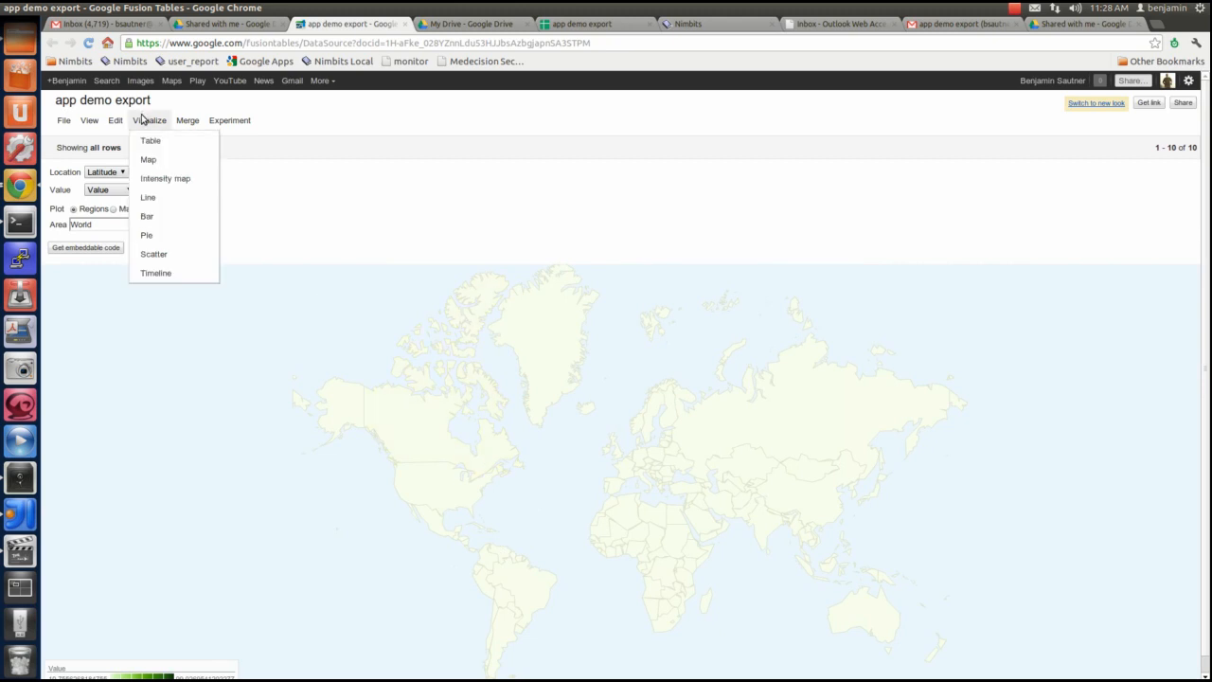
{"action": "left_click", "coordinate": [147, 160]}
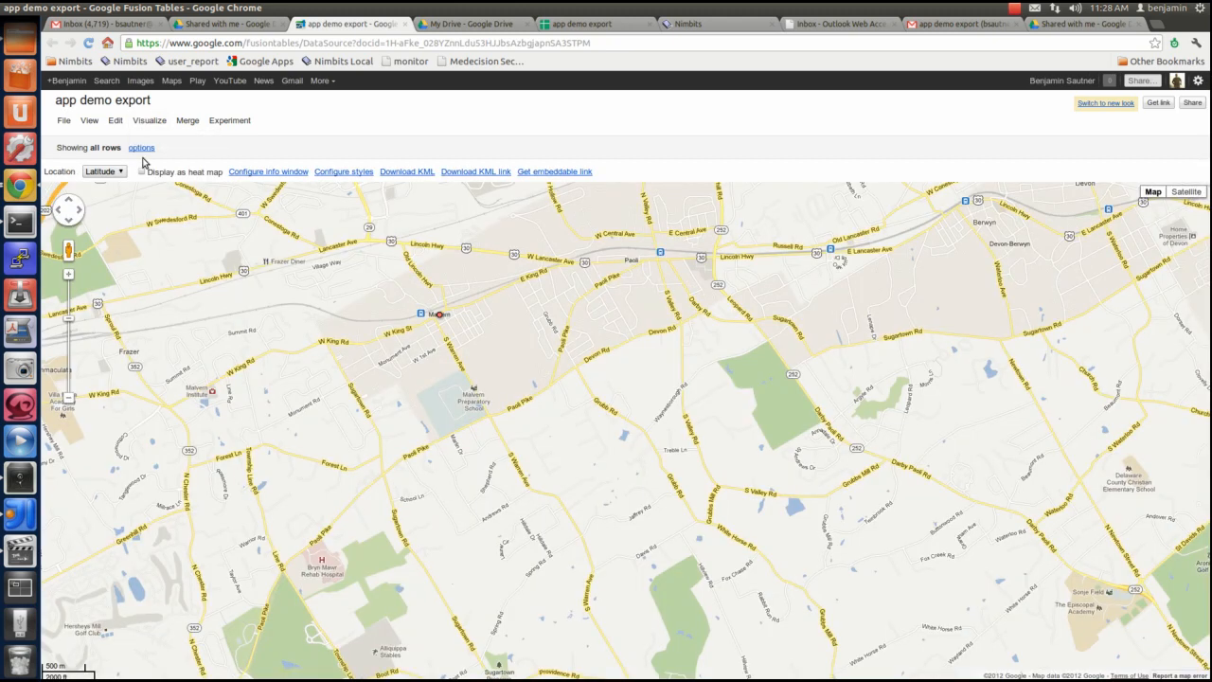
{"action": "scroll", "coordinate": [392, 315], "scroll_direction": "up", "scroll_amount": 2}
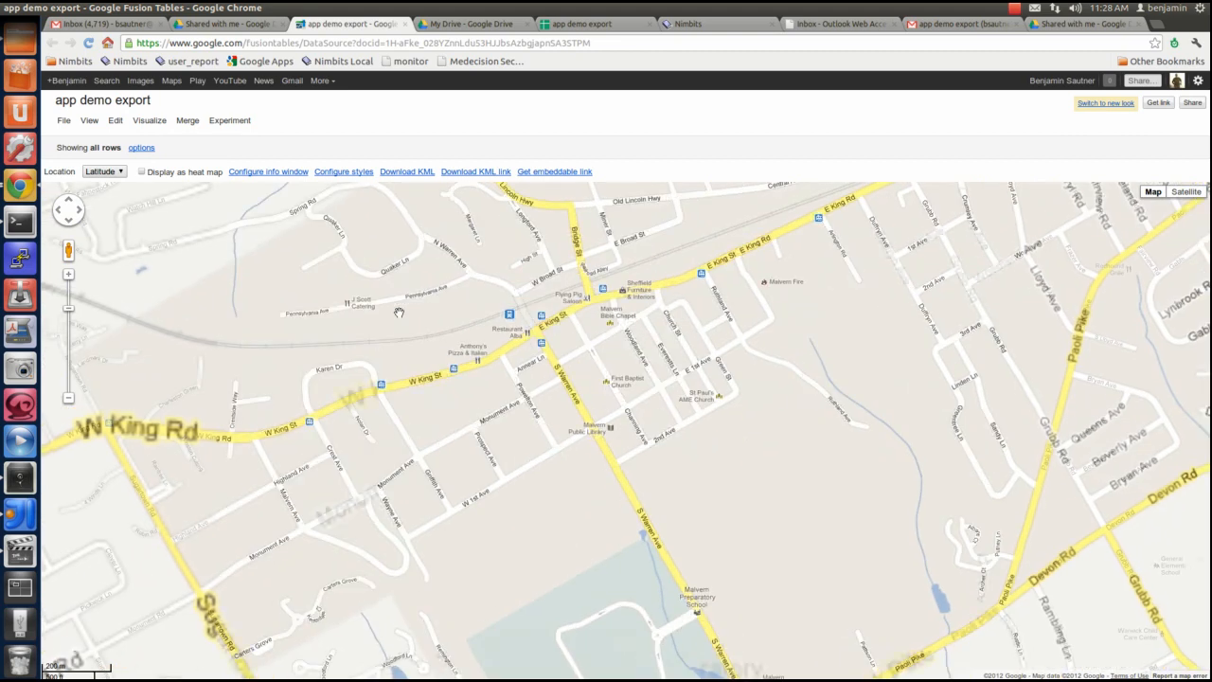